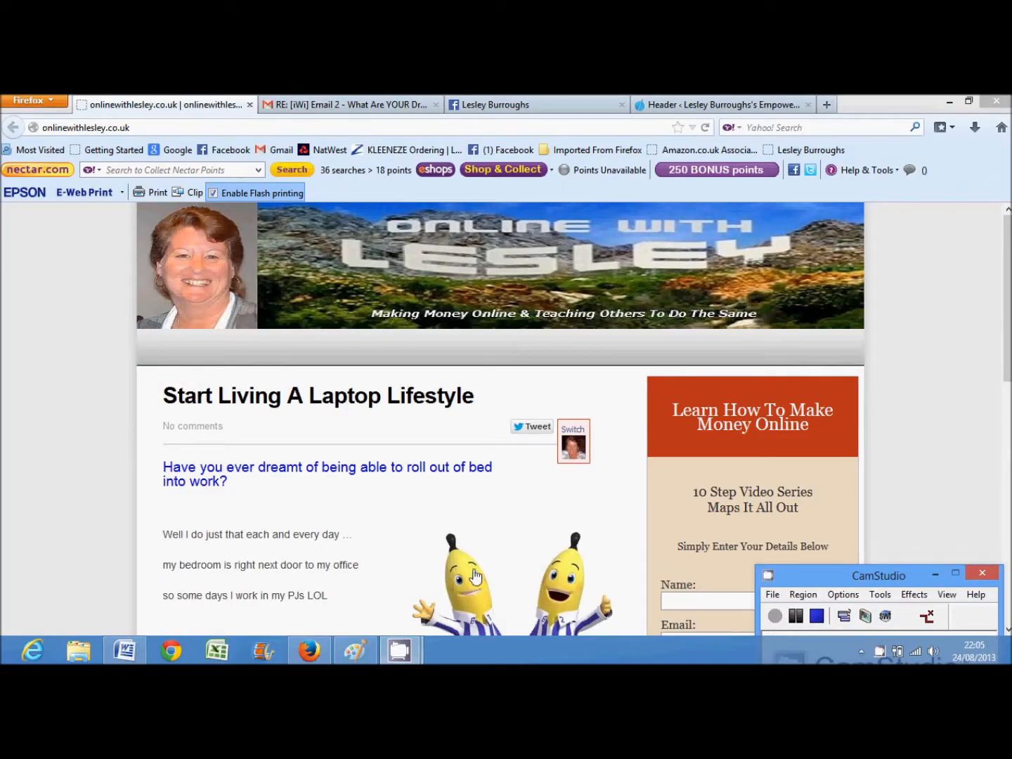
Compare the header banners on the blog, in the Gmail message and on the Facebook page, returning to the blog.
{"action": "left_click", "coordinate": [116, 433]}
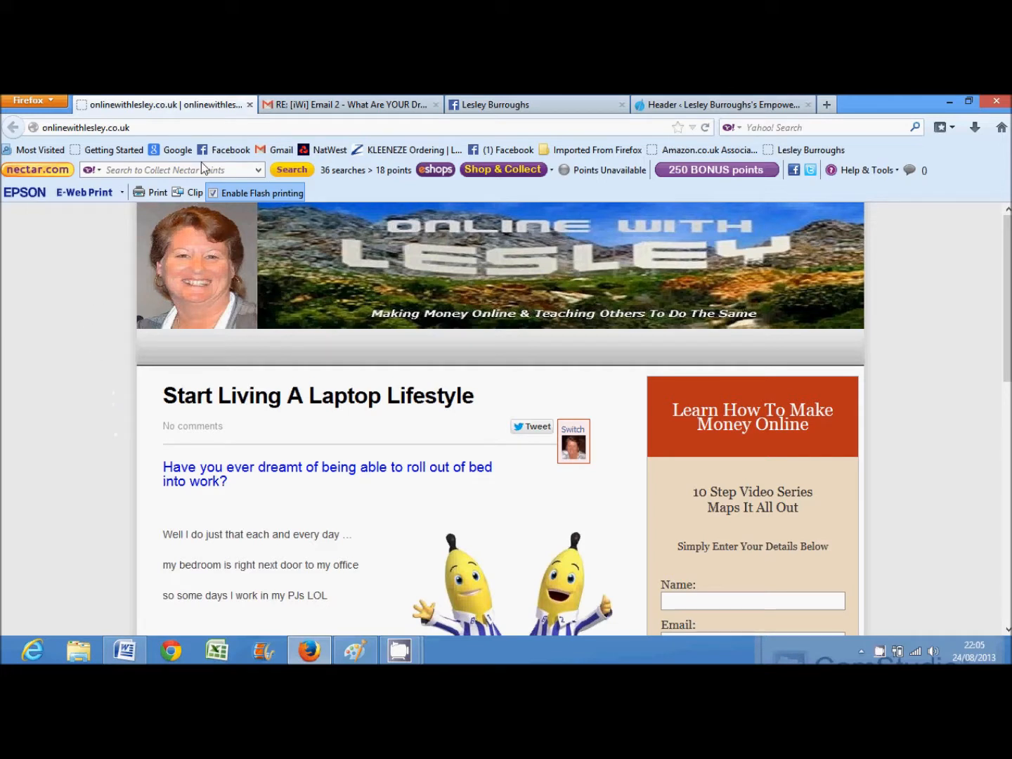
{"action": "left_click", "coordinate": [326, 107]}
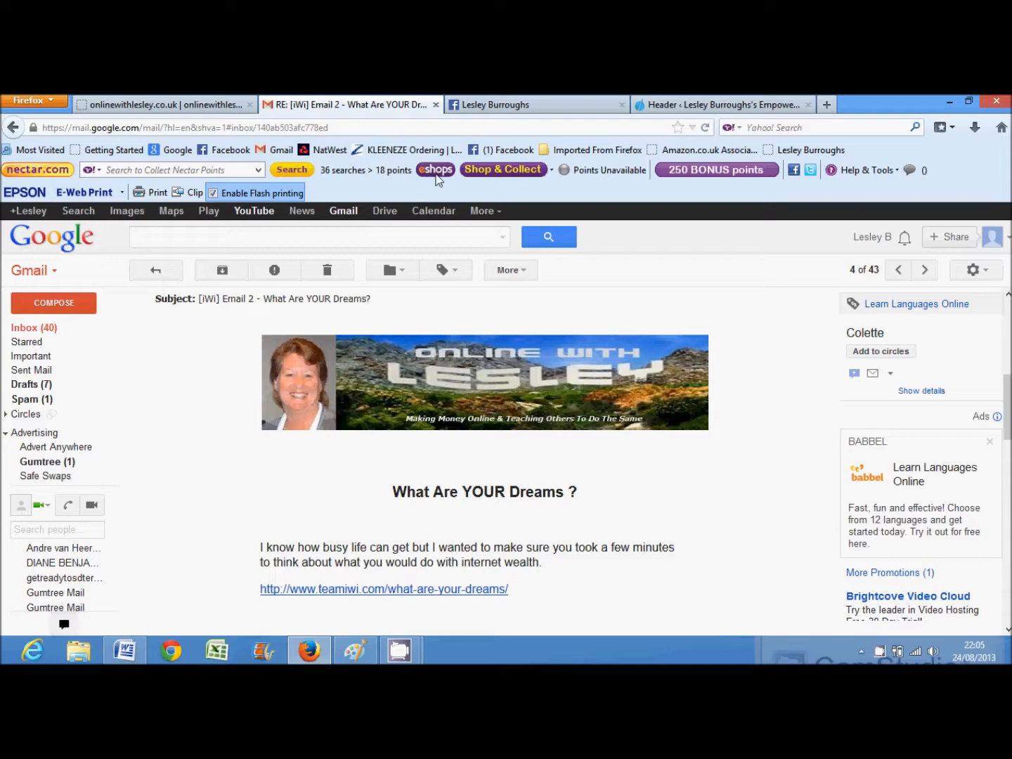
{"action": "left_click", "coordinate": [523, 105]}
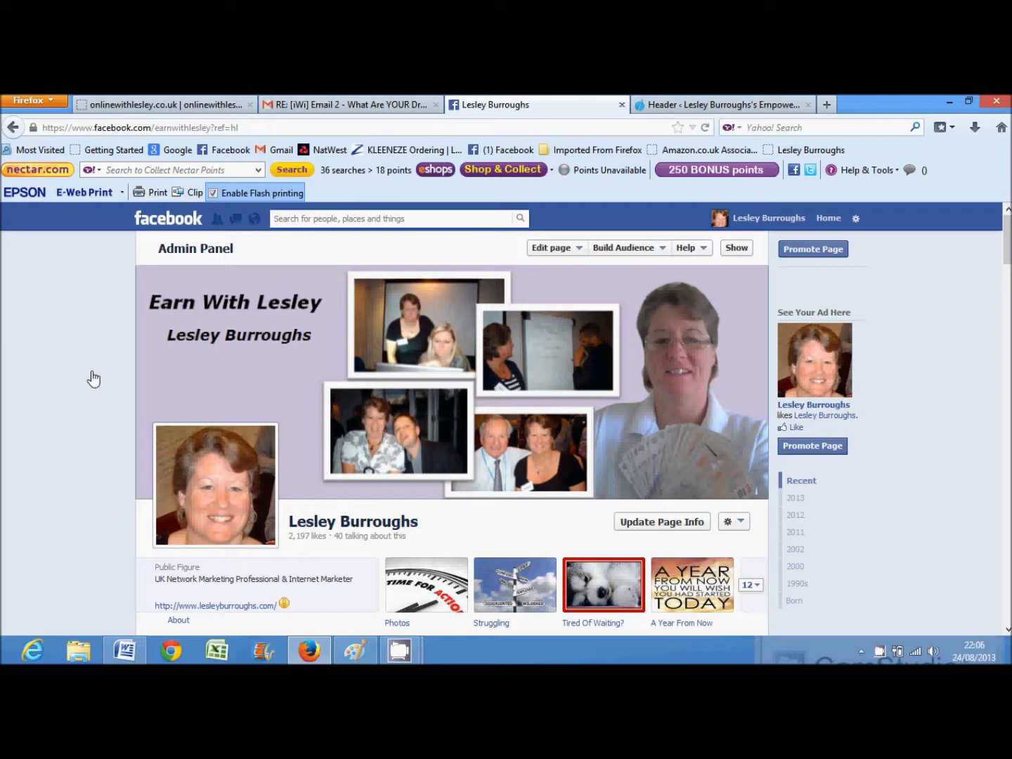
{"action": "left_click", "coordinate": [144, 106]}
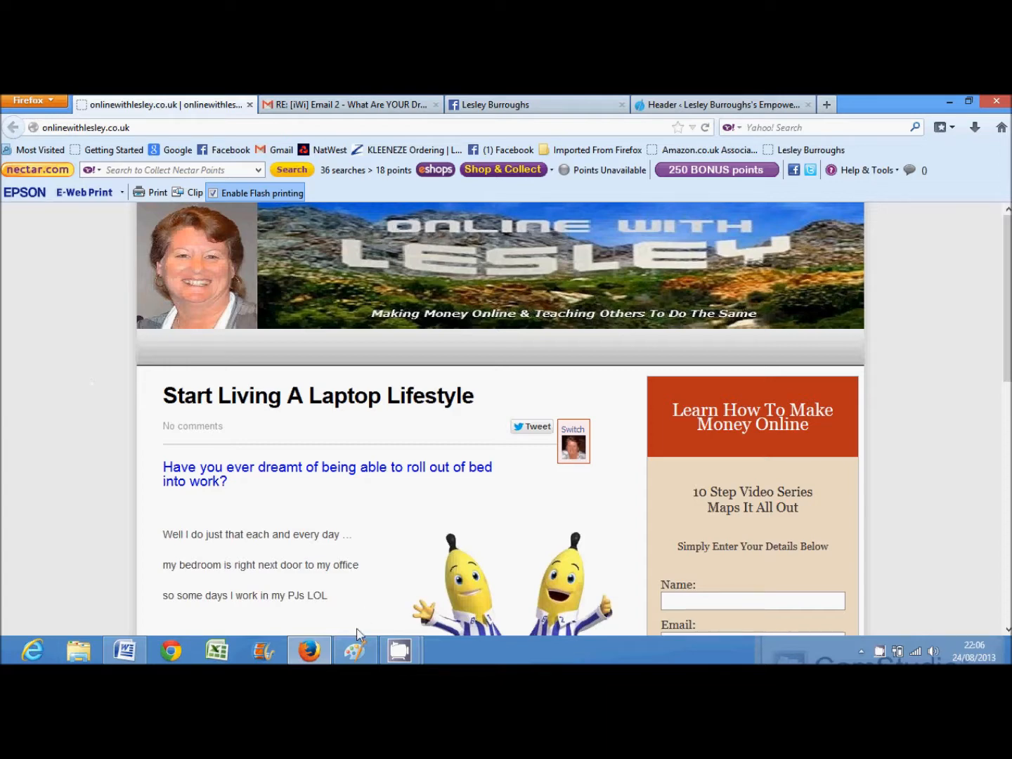
Switch to Paint, open the "blog" JPG picture from the Desktop and extend its canvas to about 839 × 247 px.
{"action": "left_click", "coordinate": [355, 651]}
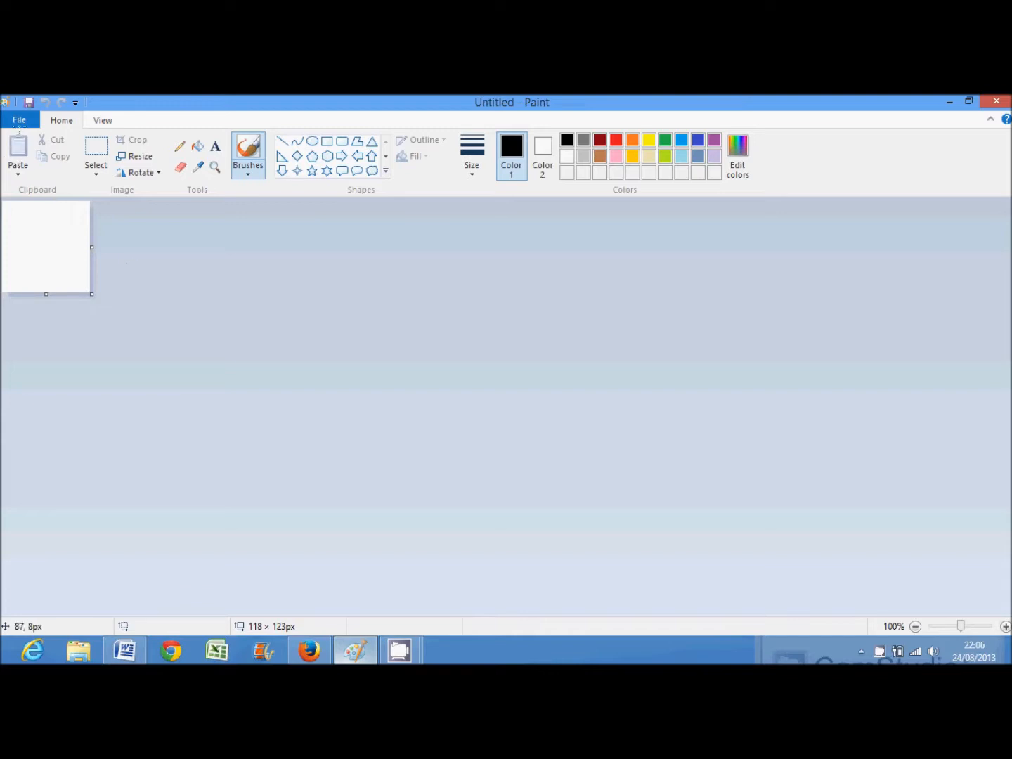
{"action": "left_click", "coordinate": [20, 121]}
{"action": "left_click", "coordinate": [42, 181]}
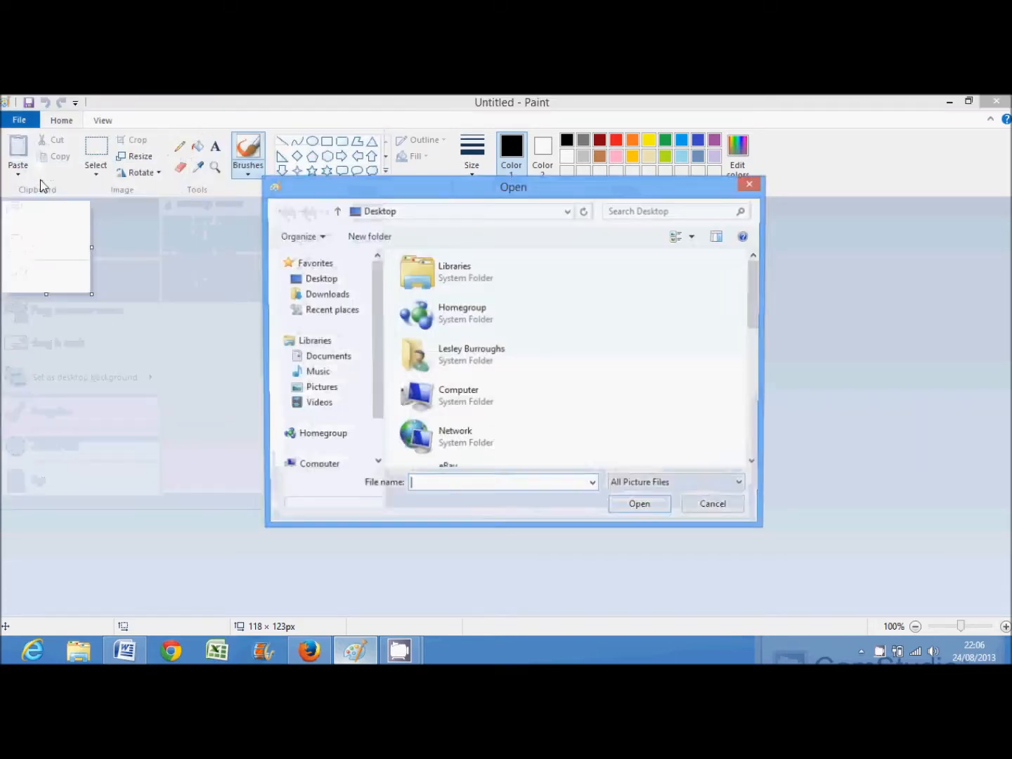
{"action": "left_click_drag", "start_coordinate": [756, 310], "coordinate": [758, 383]}
{"action": "left_click", "coordinate": [467, 341]}
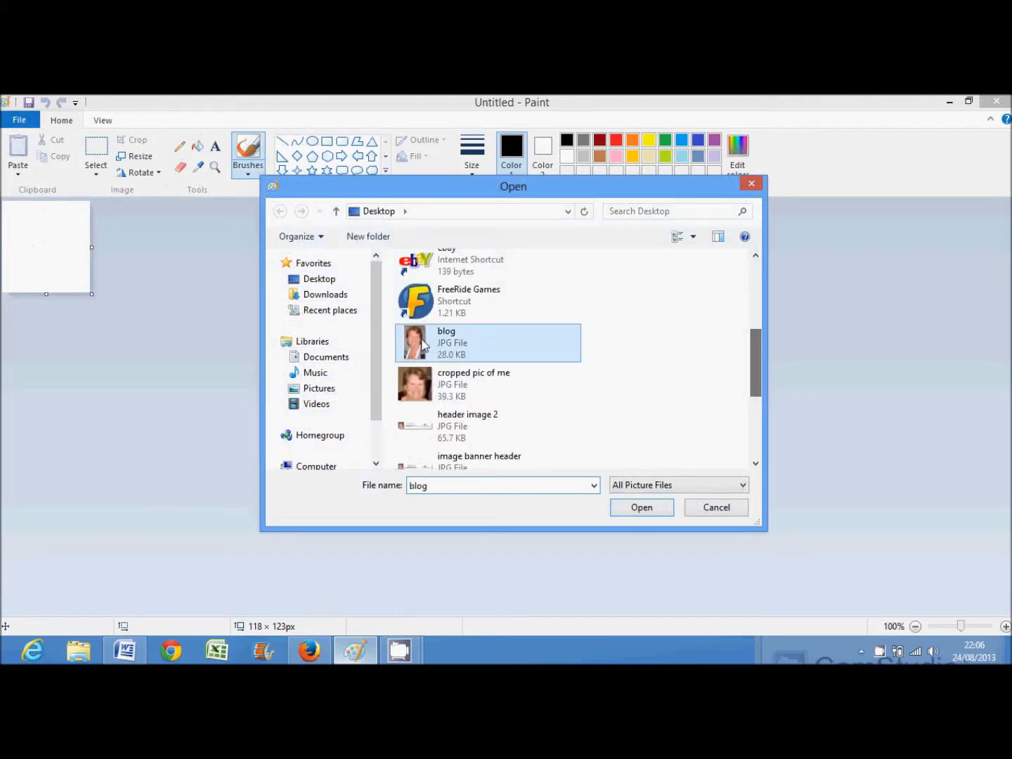
{"action": "left_click", "coordinate": [636, 516]}
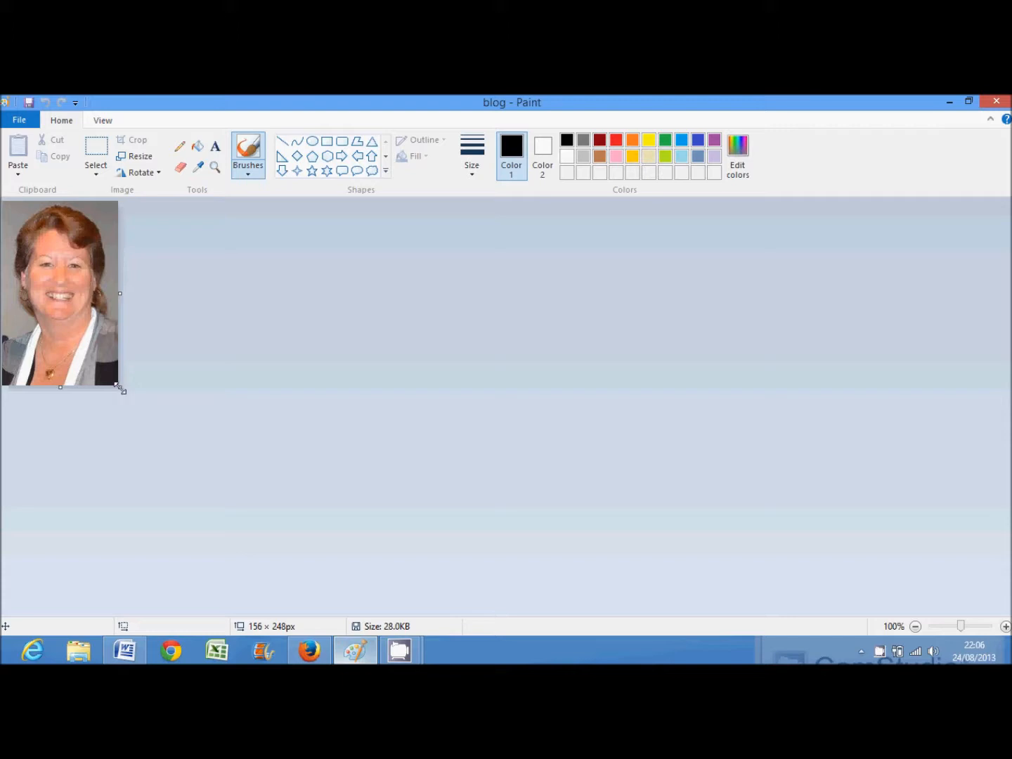
{"action": "left_click_drag", "start_coordinate": [121, 388], "coordinate": [625, 382]}
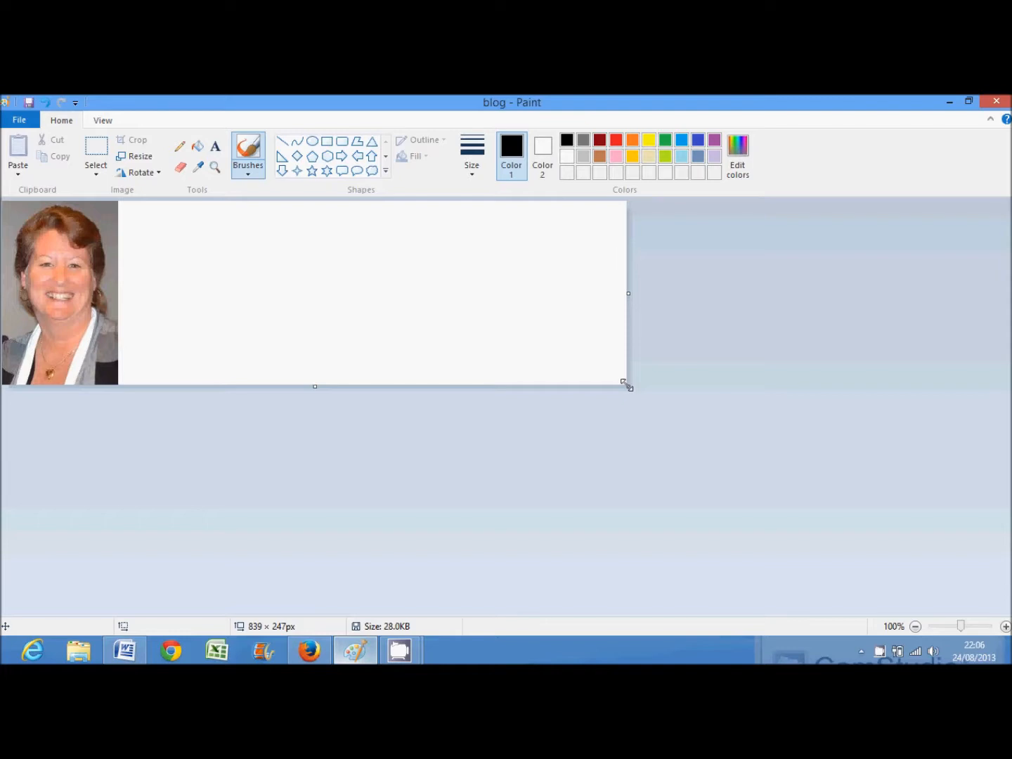
Check the required size on the blog's Custom Header page, and resize the Paint picture to 940 × 198 pixels without maintaining the aspect ratio.
{"action": "left_click", "coordinate": [309, 653]}
{"action": "left_click", "coordinate": [684, 104]}
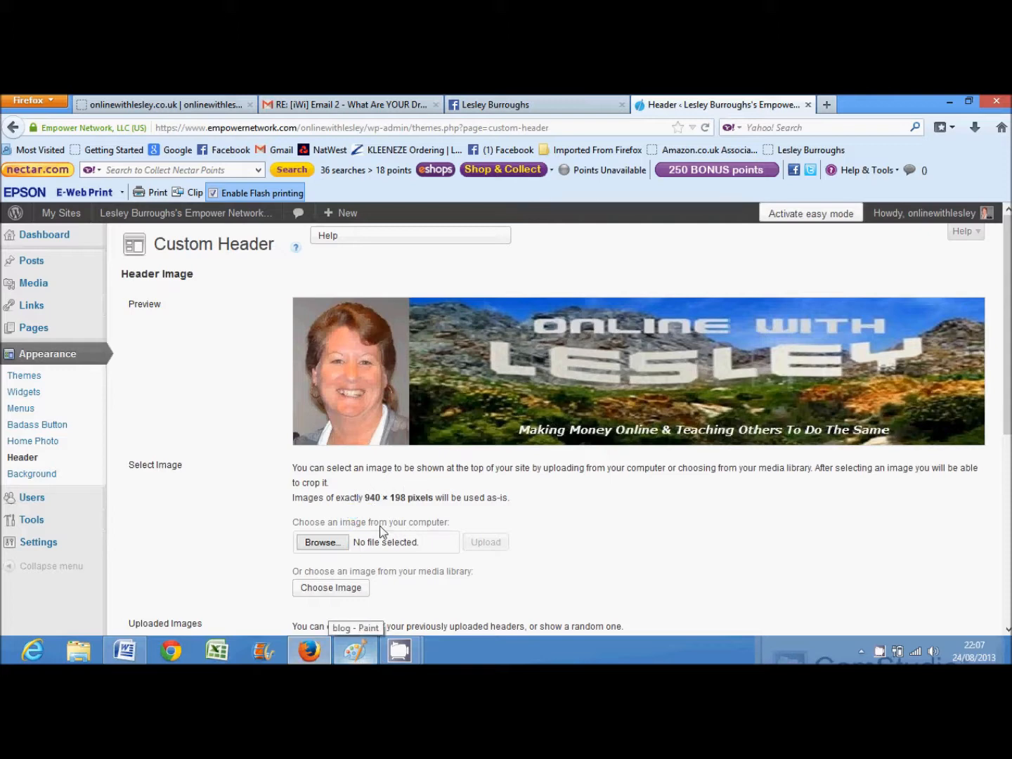
{"action": "left_click", "coordinate": [368, 660]}
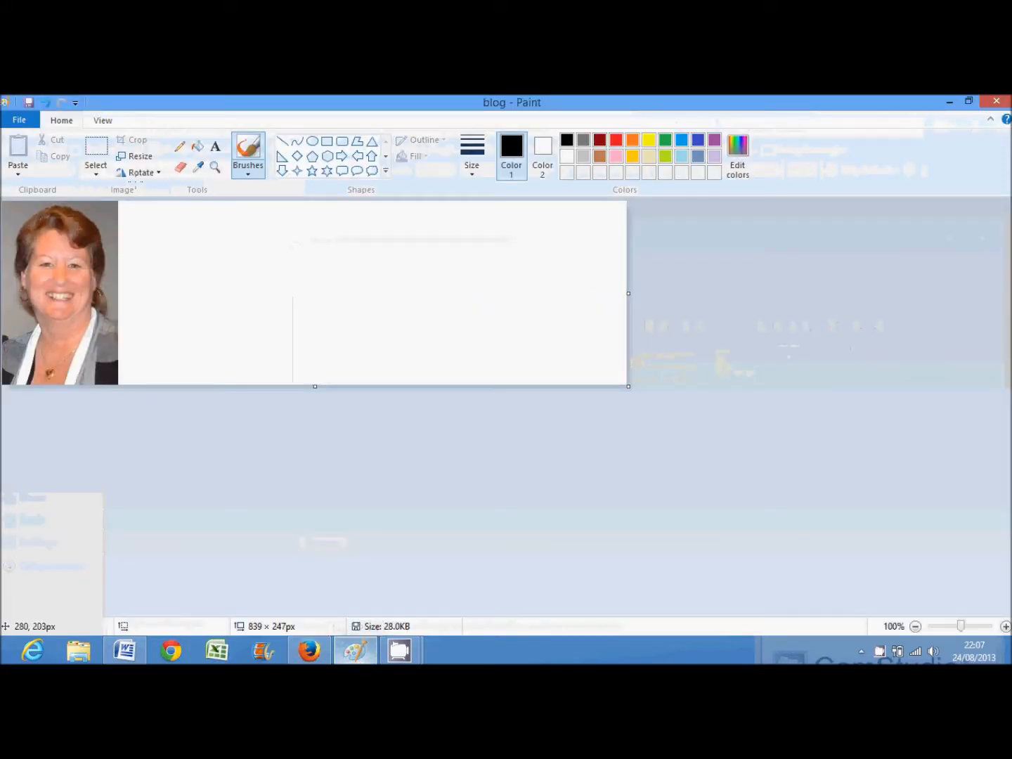
{"action": "left_click", "coordinate": [138, 158]}
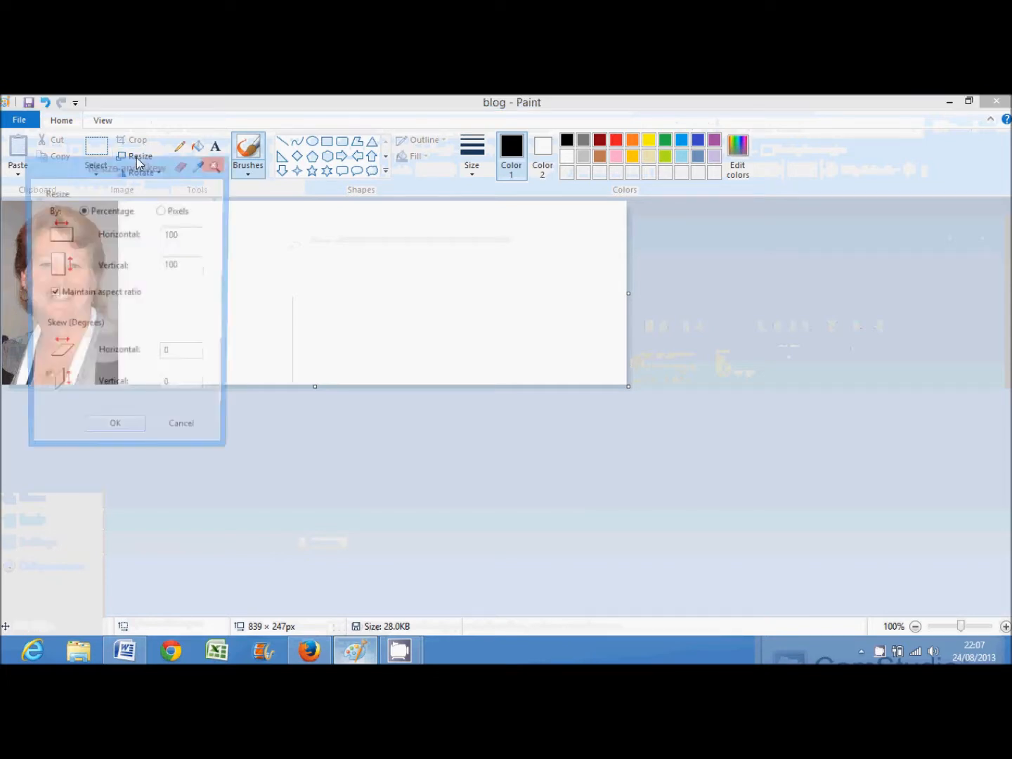
{"action": "left_click", "coordinate": [162, 210]}
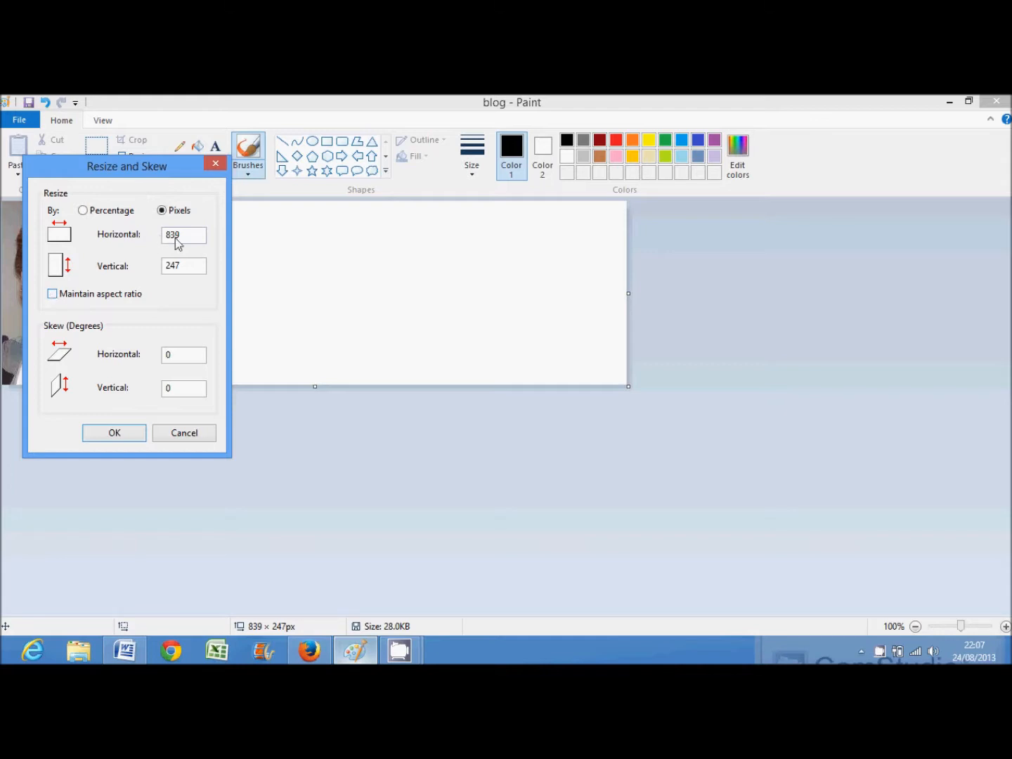
{"action": "left_click_drag", "start_coordinate": [188, 235], "coordinate": [155, 239]}
{"action": "type", "text": "940"}
{"action": "key", "text": "Tab"}
{"action": "type", "text": "198"}
{"action": "left_click", "coordinate": [123, 432]}
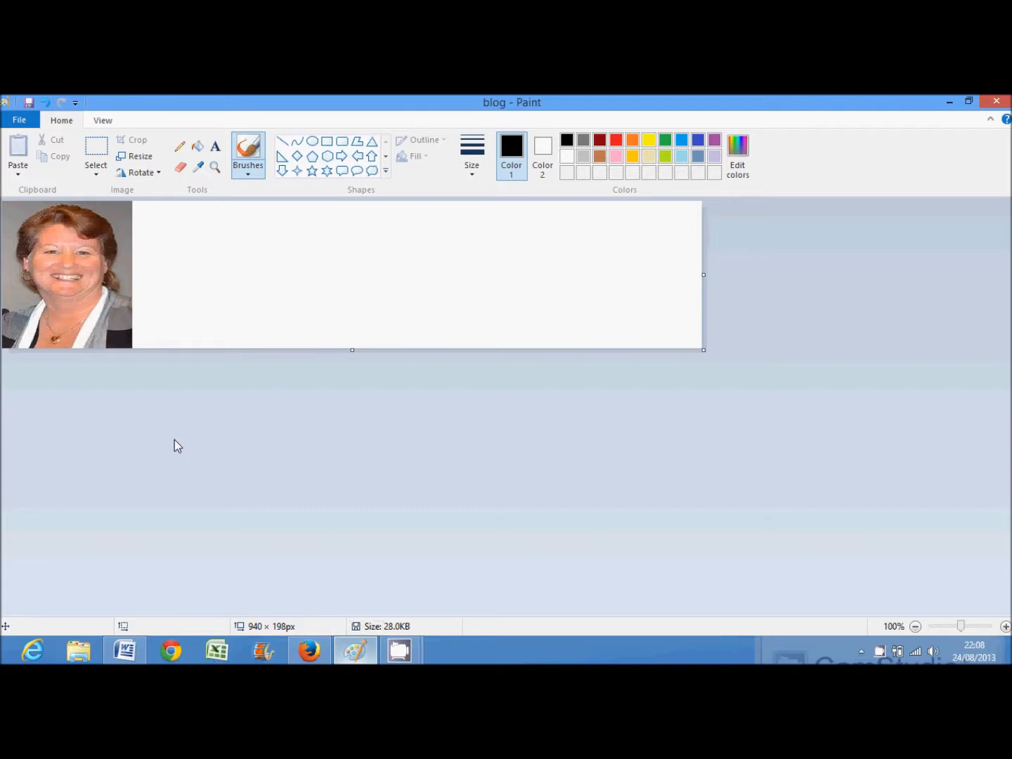
Copy the Internet Wealth Initiative logo from the Word document into the Paint banner and place it at the banner's right end.
{"action": "left_click", "coordinate": [122, 659]}
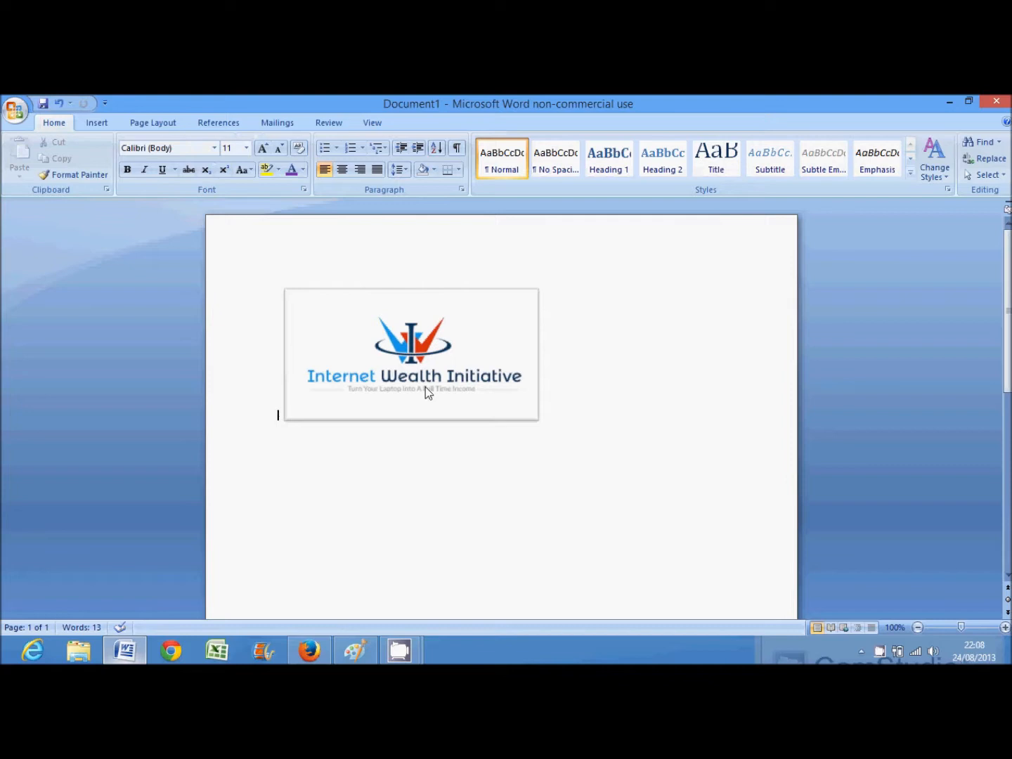
{"action": "left_click", "coordinate": [306, 299]}
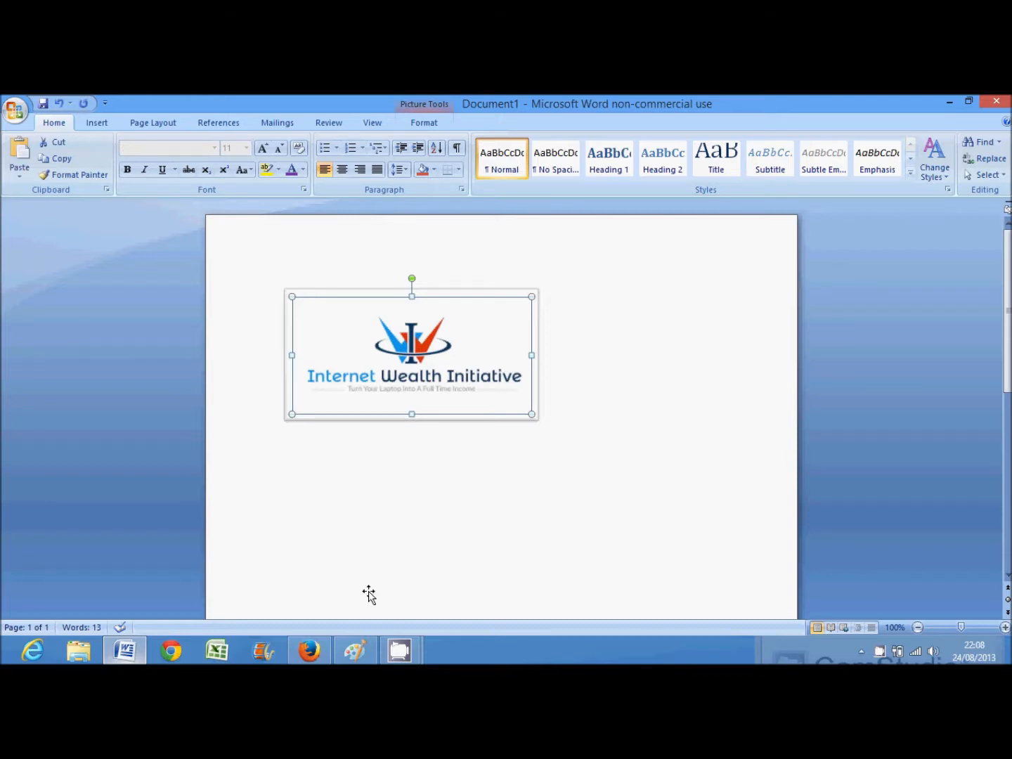
{"action": "left_click", "coordinate": [358, 651]}
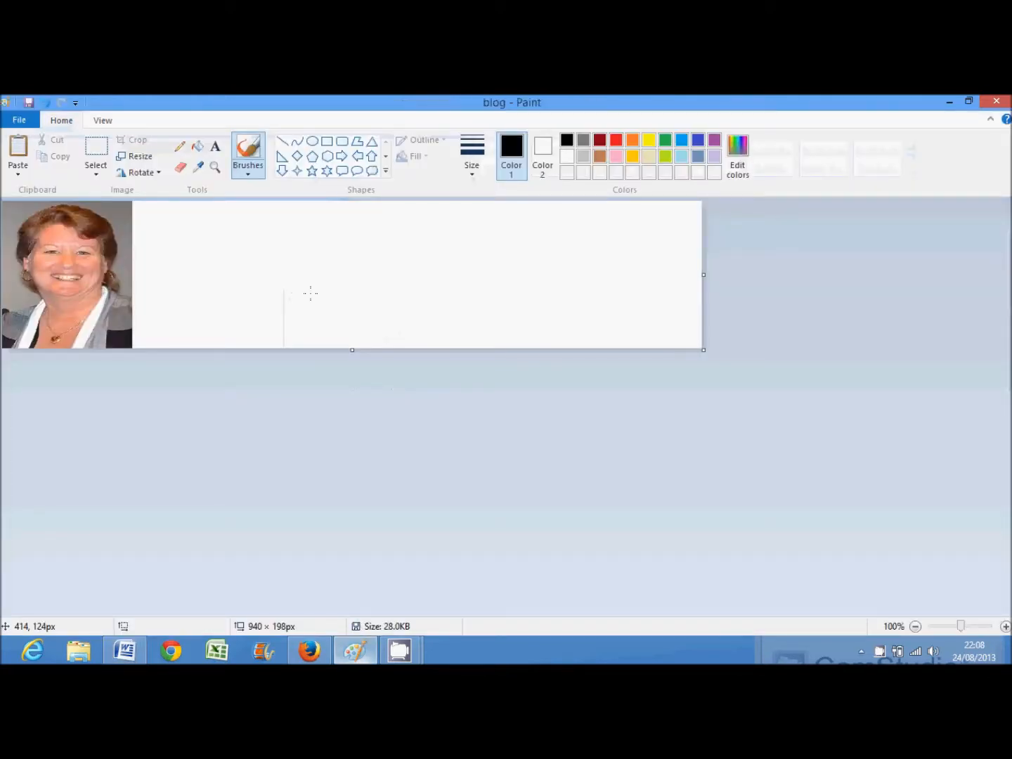
{"action": "left_click", "coordinate": [18, 151]}
{"action": "key", "text": "Escape"}
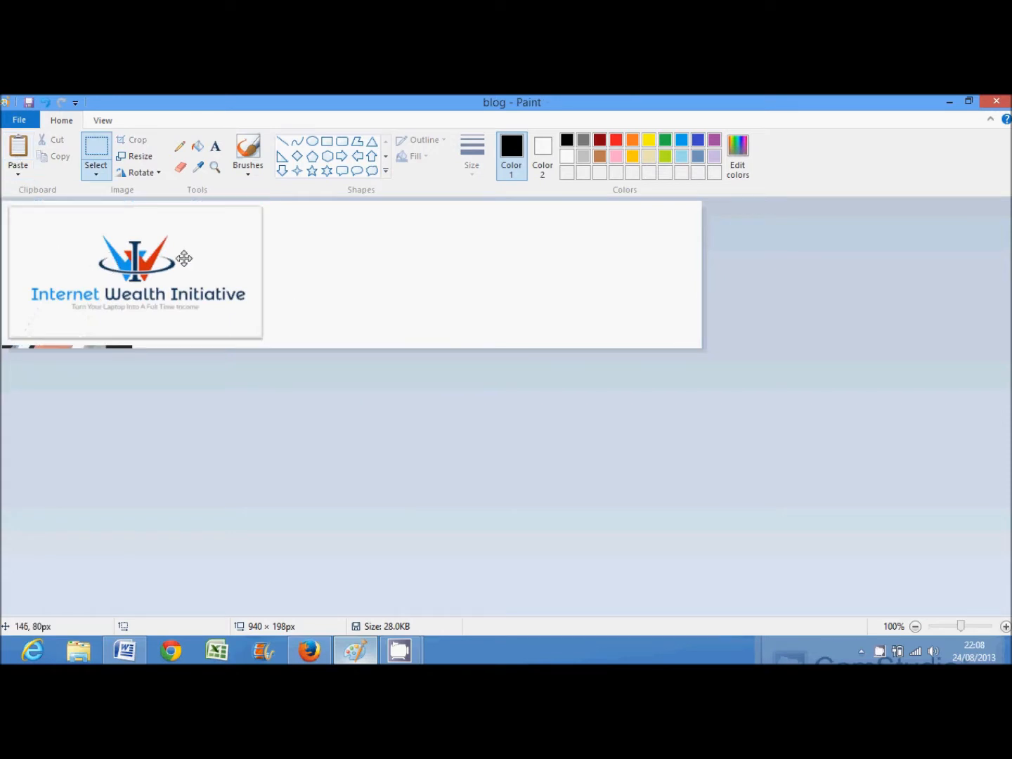
{"action": "left_click_drag", "start_coordinate": [551, 264], "coordinate": [538, 264]}
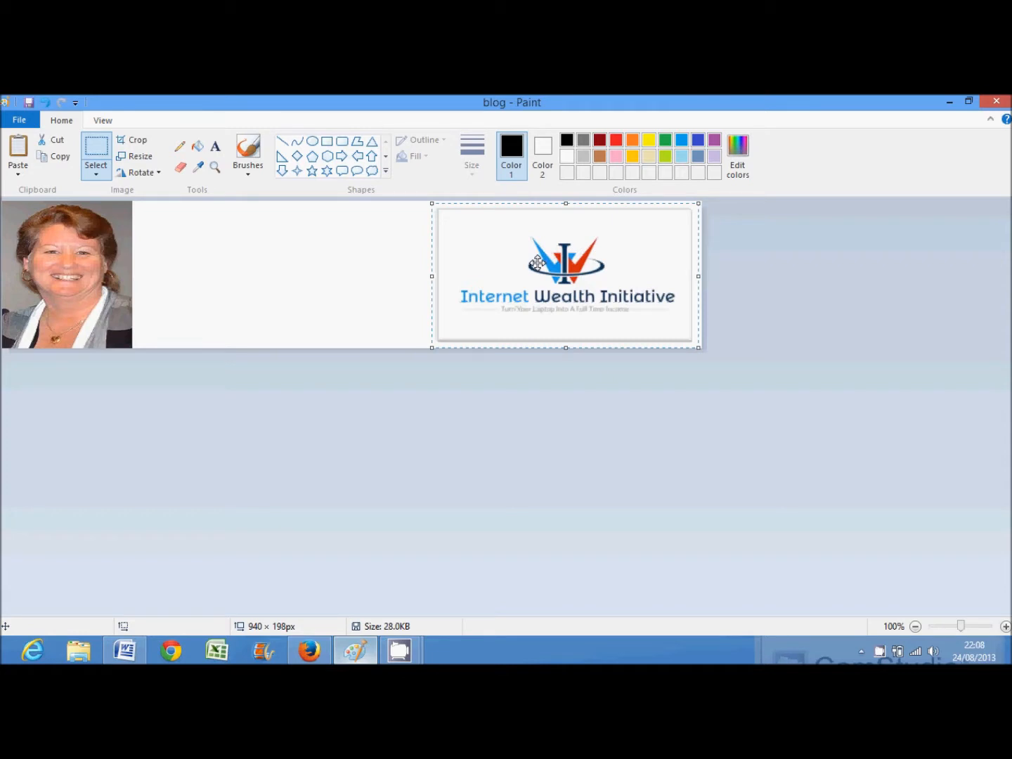
Try to copy the banner title and the "Making Money Online & Teaching Others To Do The Same" tagline from the Word document.
{"action": "left_click", "coordinate": [124, 650]}
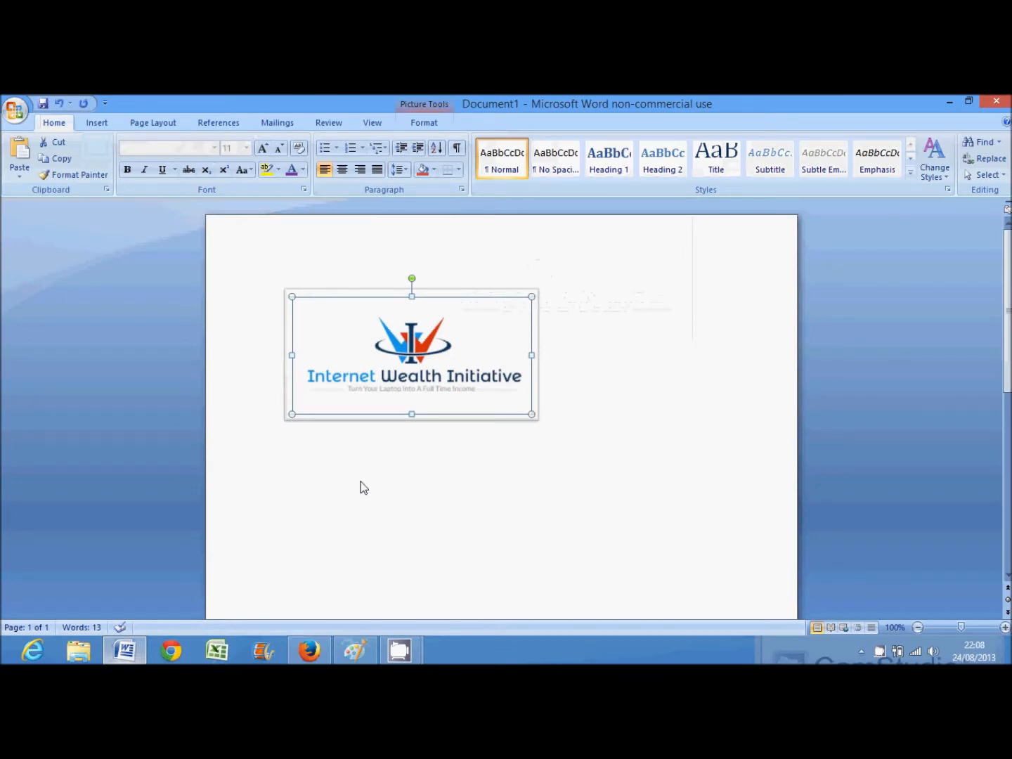
{"action": "left_click_drag", "start_coordinate": [274, 478], "coordinate": [555, 527]}
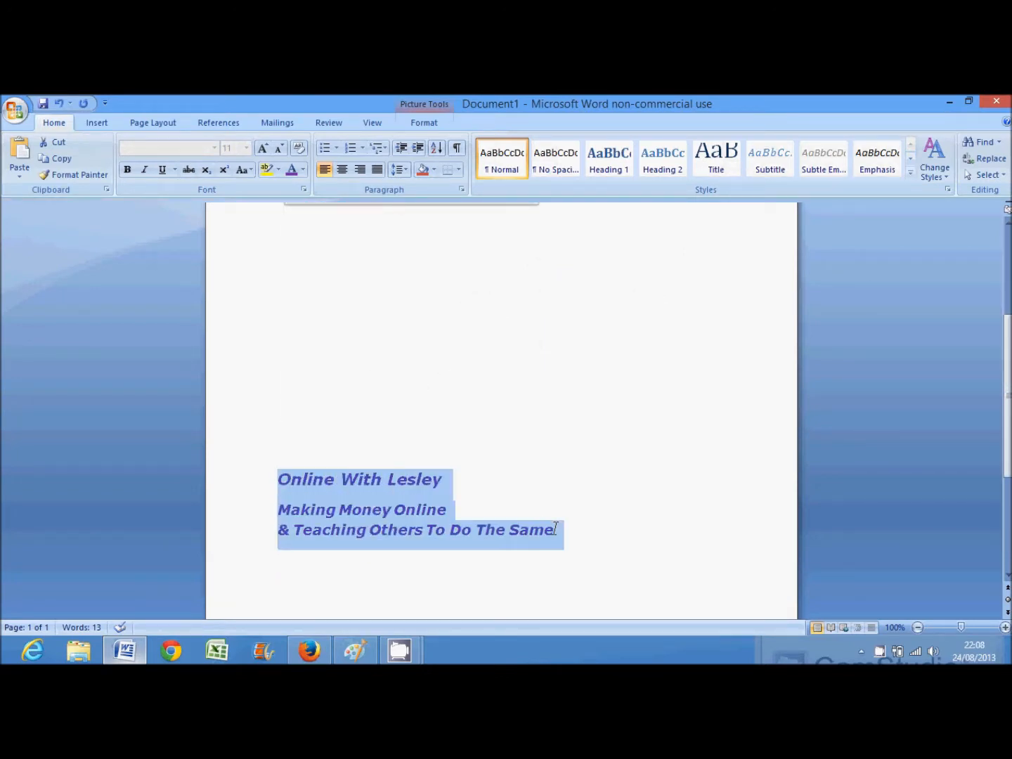
{"action": "type", "text": "c"}
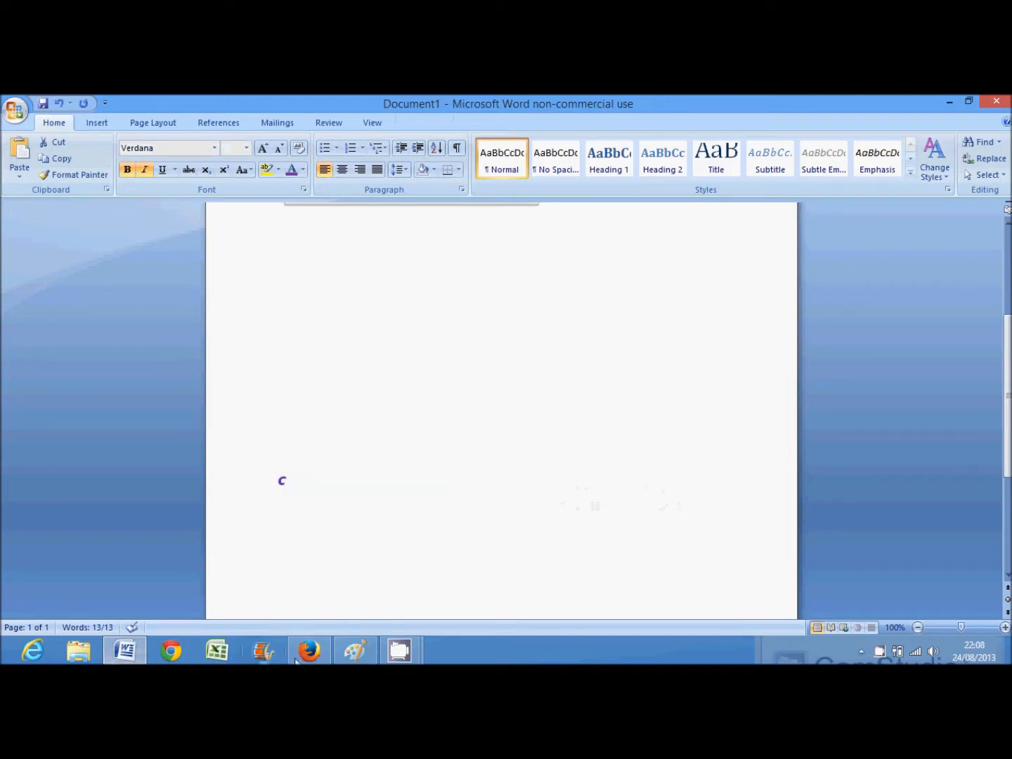
Switch back to Paint and draw a text box about 334 × 143 px between the photo and the logo.
{"action": "left_click", "coordinate": [355, 651]}
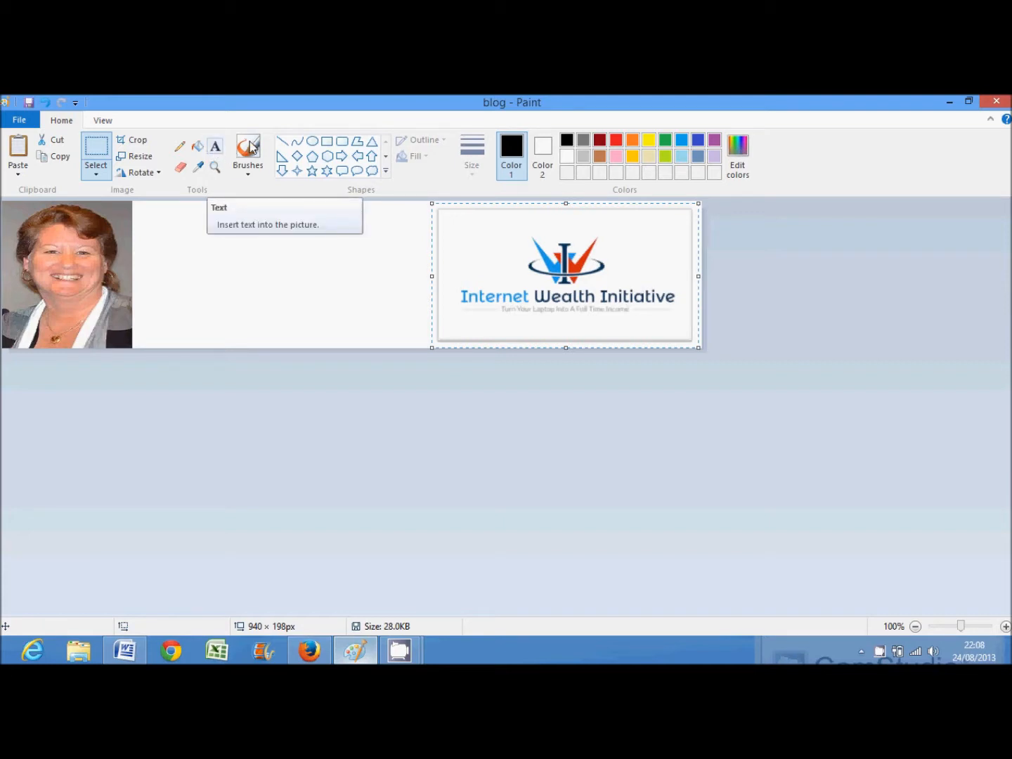
{"action": "left_click", "coordinate": [215, 148]}
{"action": "left_click", "coordinate": [158, 220]}
{"action": "left_click_drag", "start_coordinate": [392, 307], "coordinate": [410, 326]}
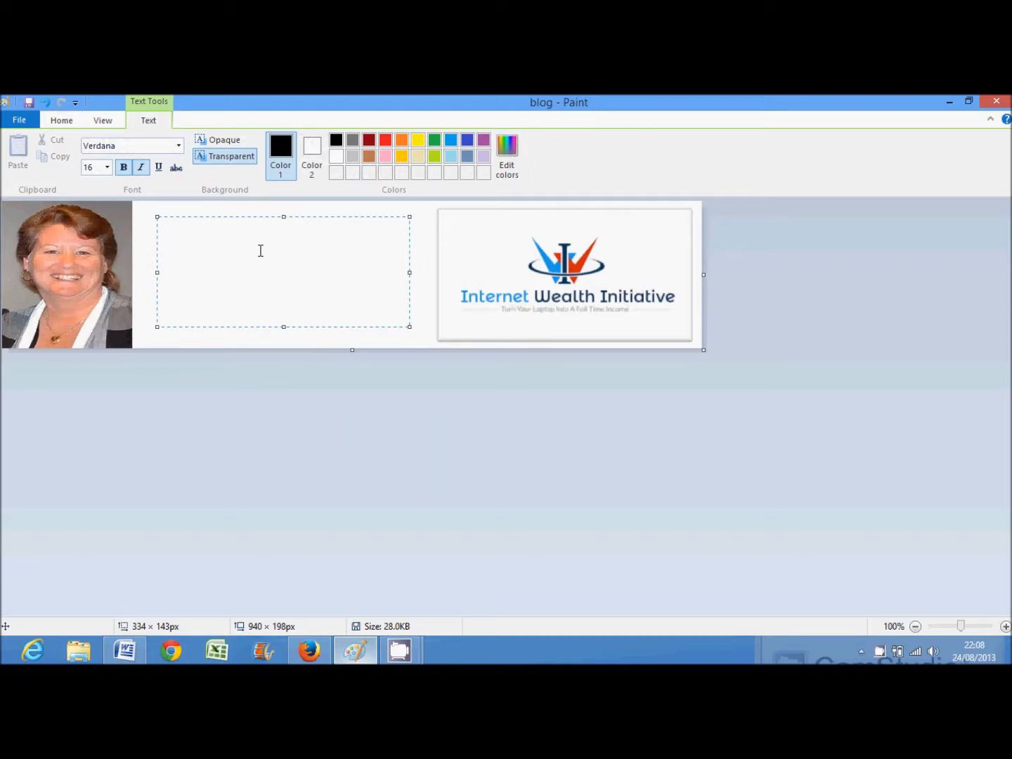
{"action": "left_click", "coordinate": [881, 653]}
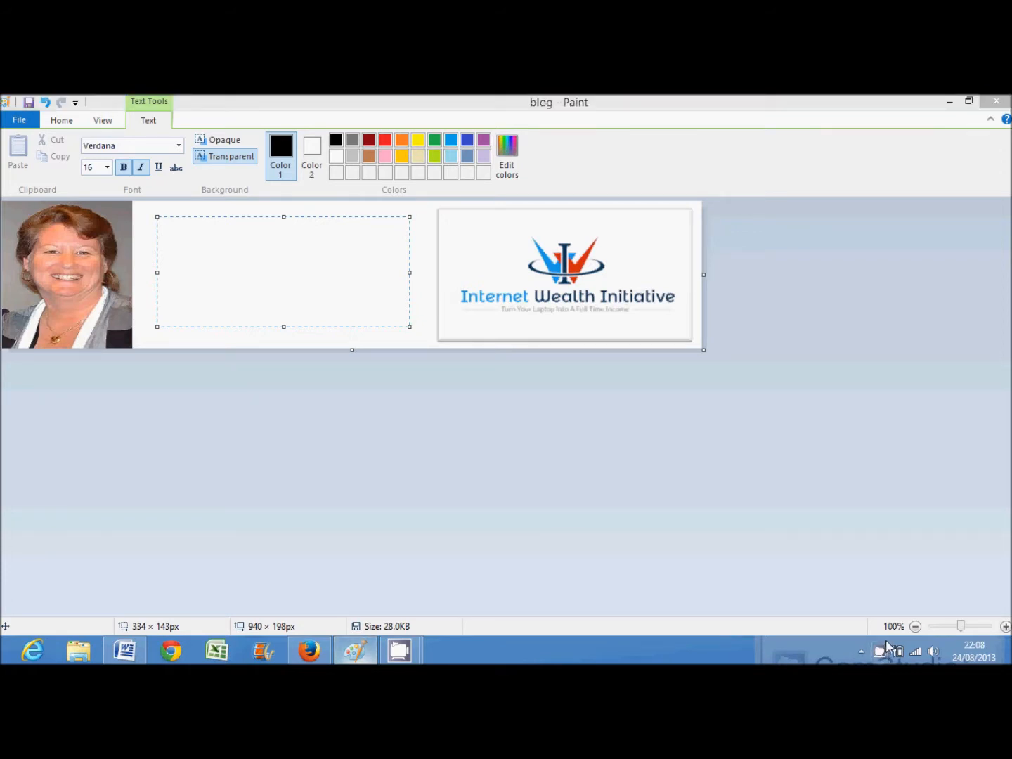
{"action": "left_click", "coordinate": [887, 647]}
{"action": "right_click", "coordinate": [887, 646]}
{"action": "left_click", "coordinate": [912, 600]}
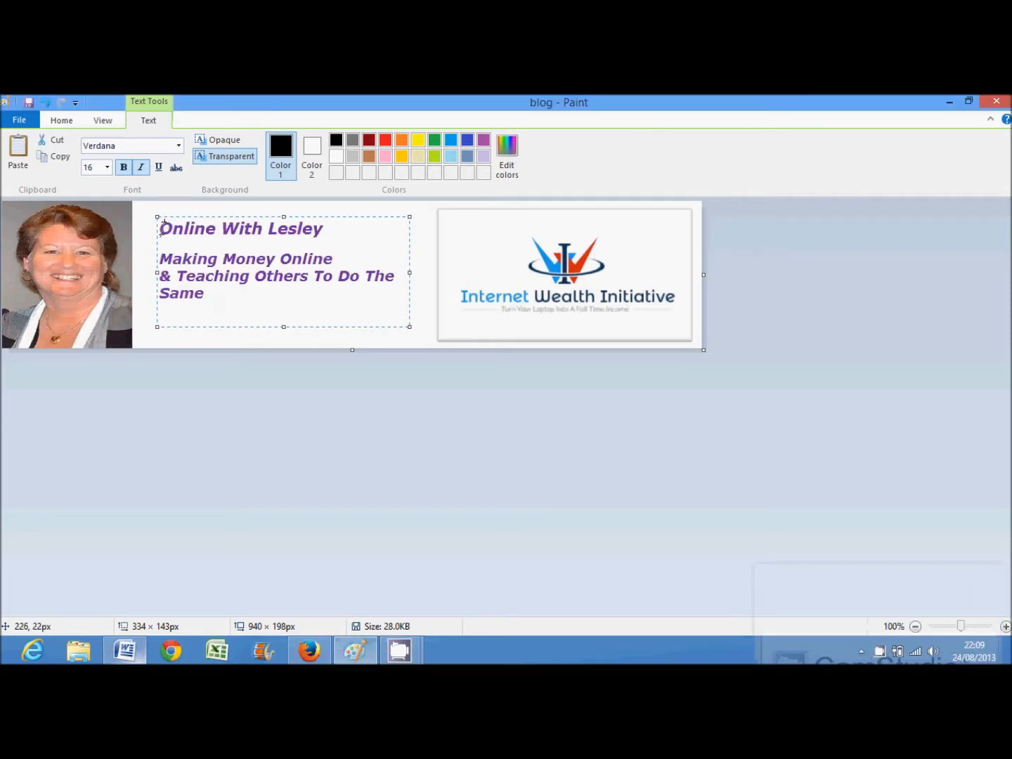
Shift the text box slightly and indent the title and the "Making Money Online" line with leading spaces to centre them.
{"action": "left_click_drag", "start_coordinate": [228, 328], "coordinate": [235, 334]}
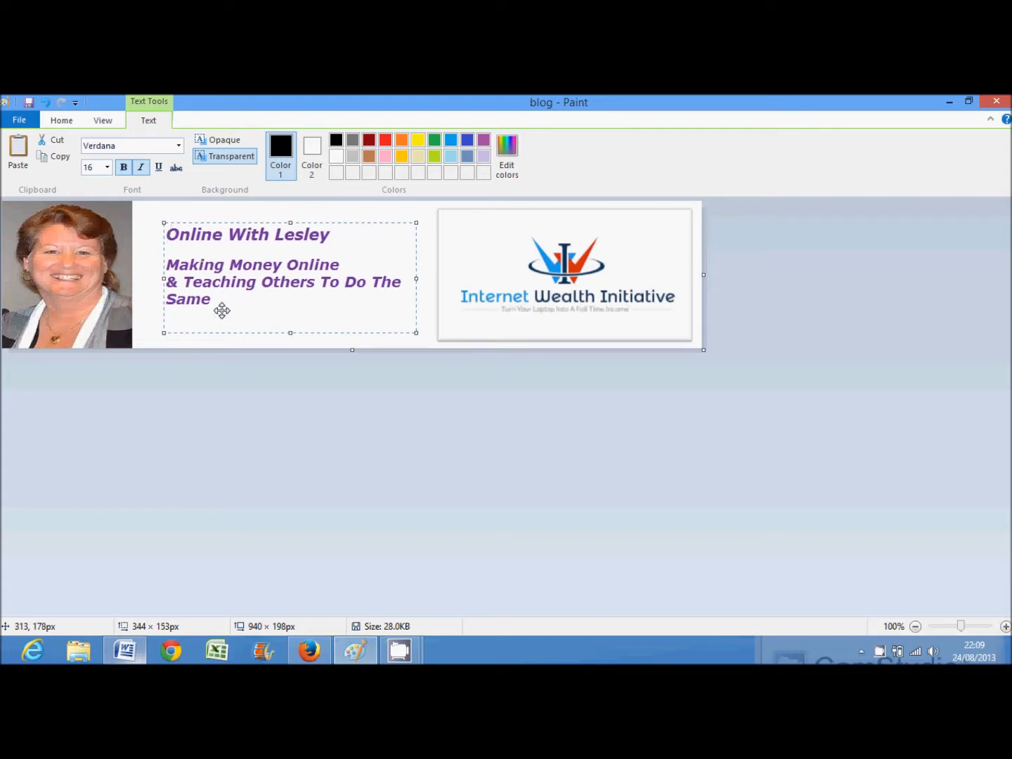
{"action": "left_click", "coordinate": [168, 234]}
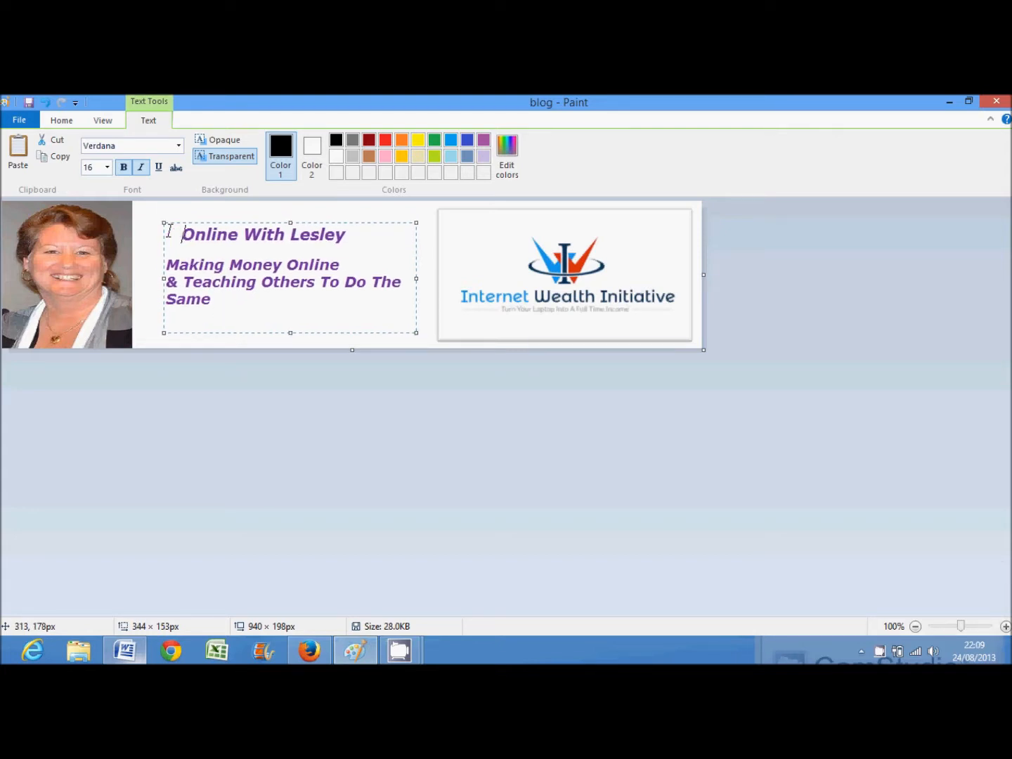
{"action": "left_click", "coordinate": [168, 264]}
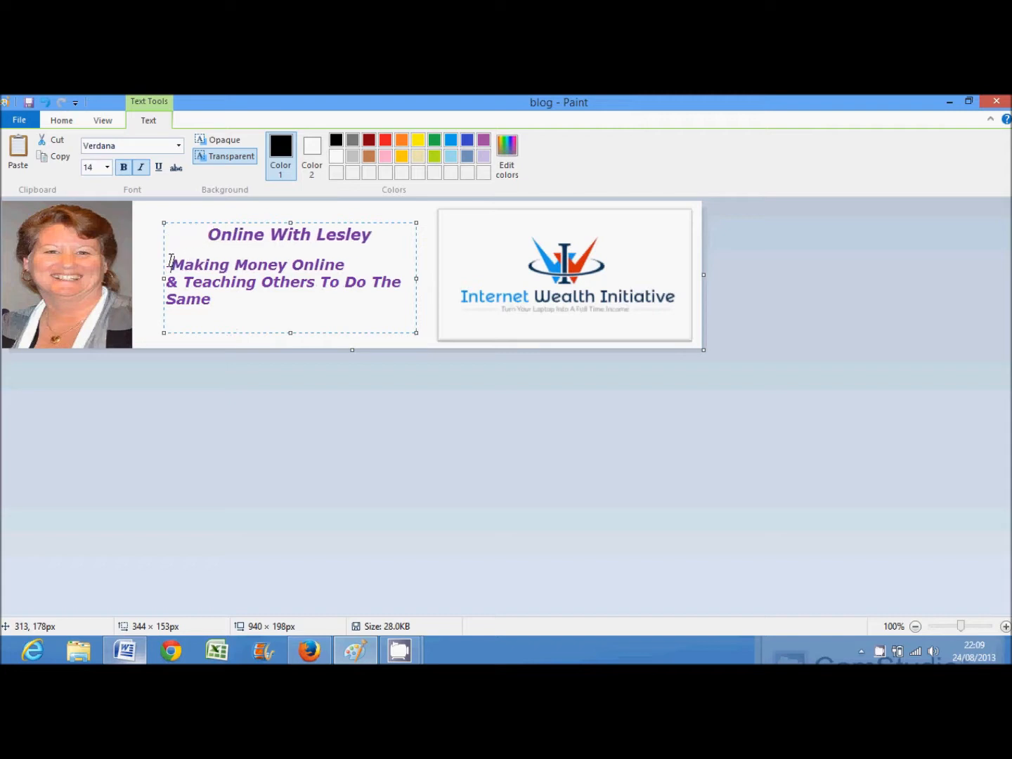
{"action": "key", "text": "BackSpace"}
{"action": "key", "text": "BackSpace"}
{"action": "key", "text": "BackSpace"}
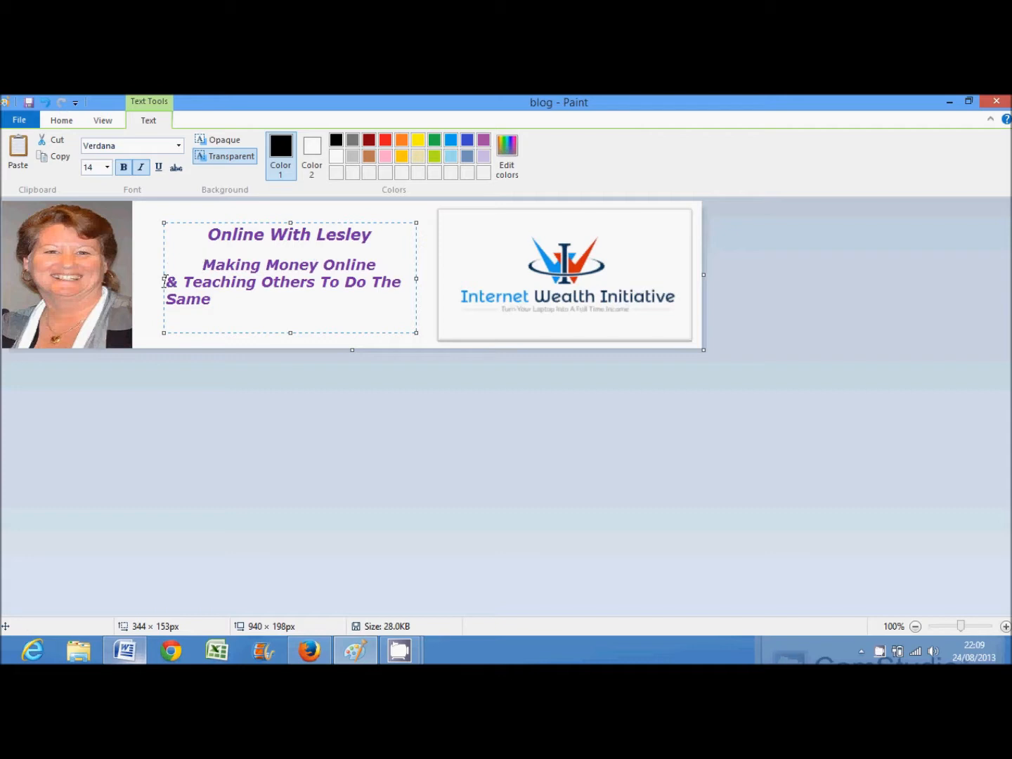
Set both tagline lines to font size 12 and indent "& Teaching Others To Do The Same" with a leading space.
{"action": "left_click_drag", "start_coordinate": [192, 265], "coordinate": [219, 298]}
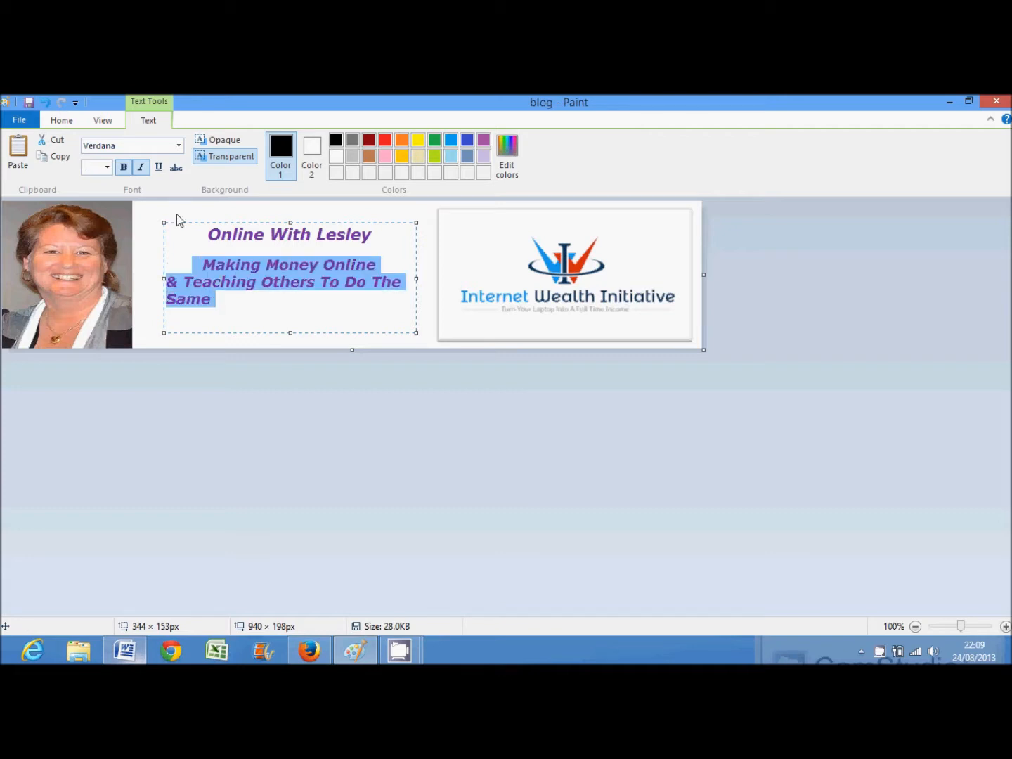
{"action": "left_click", "coordinate": [107, 167]}
{"action": "left_click", "coordinate": [95, 234]}
{"action": "left_click", "coordinate": [255, 326]}
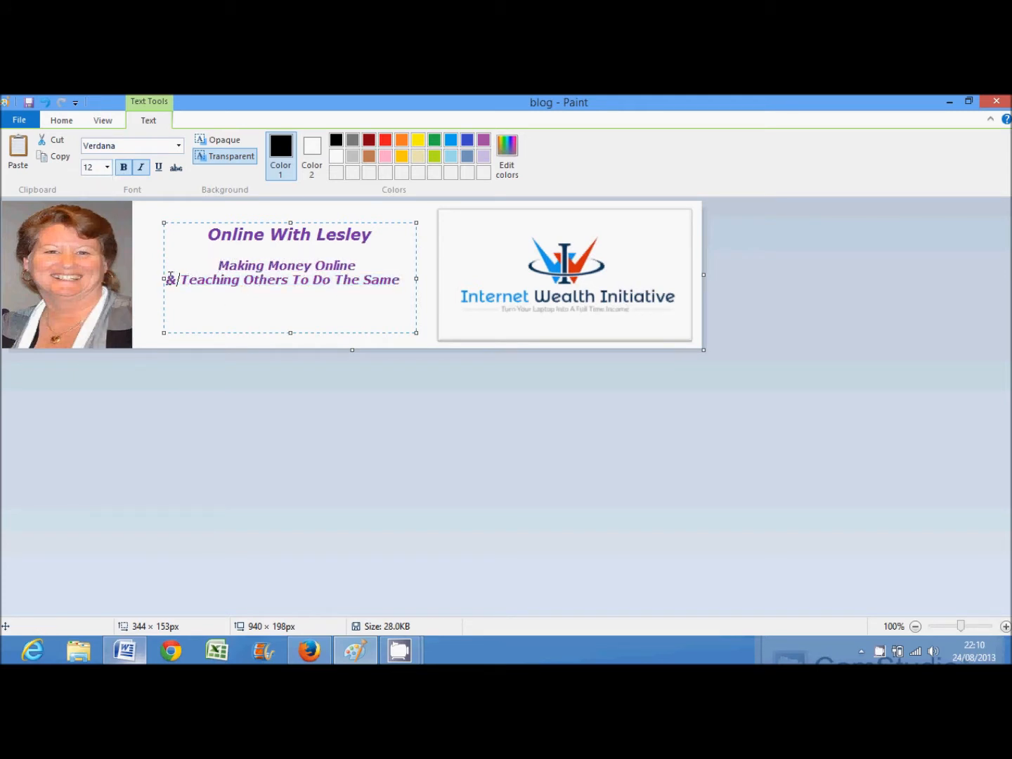
{"action": "left_click", "coordinate": [170, 276]}
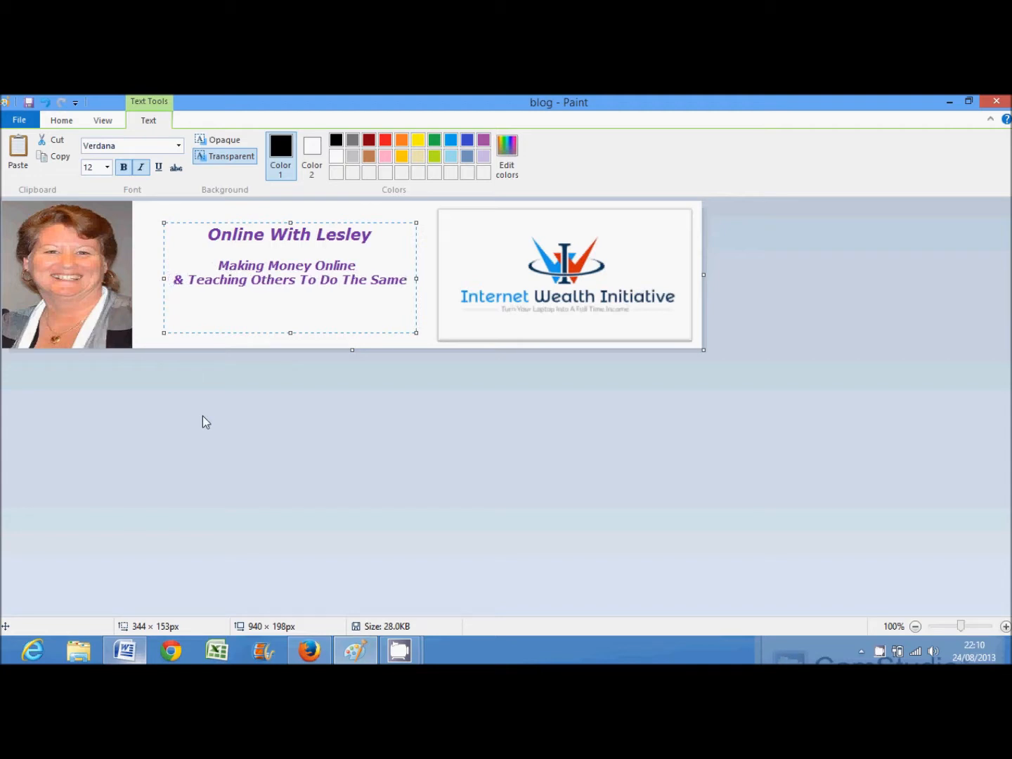
Shorten the text box to about 344 × 135 px and move it slightly lower in the banner.
{"action": "mouse_move", "coordinate": [290, 333]}
{"action": "left_mouse_down"}
{"action": "mouse_move", "coordinate": [287, 305]}
{"action": "mouse_move", "coordinate": [290, 320]}
{"action": "left_mouse_up"}
{"action": "left_click_drag", "start_coordinate": [309, 224], "coordinate": [310, 230]}
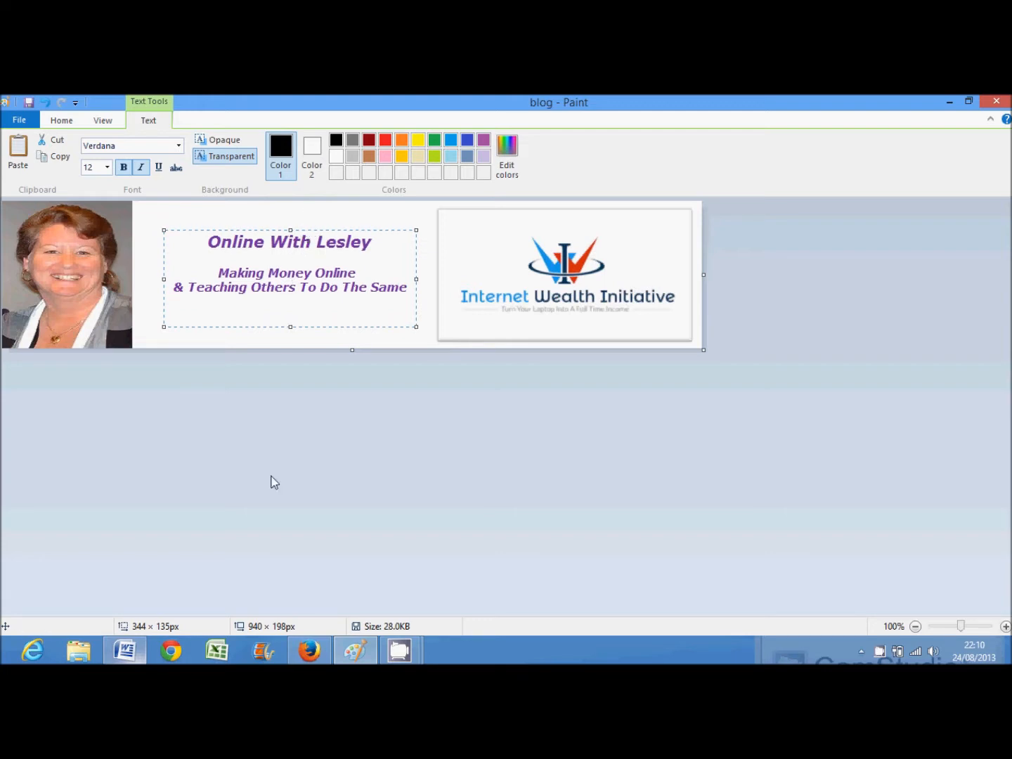
Save the finished banner as a copy named "iwi blog header" in JPEG format on the Desktop.
{"action": "key", "text": "alt+f"}
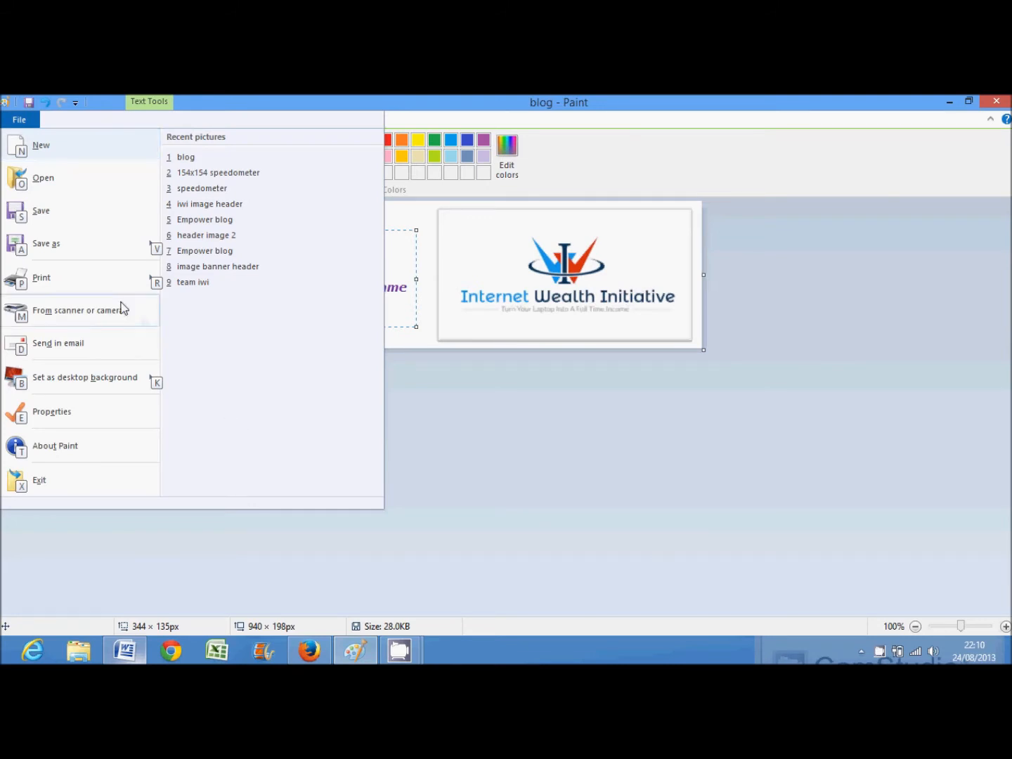
{"action": "mouse_move", "coordinate": [70, 255]}
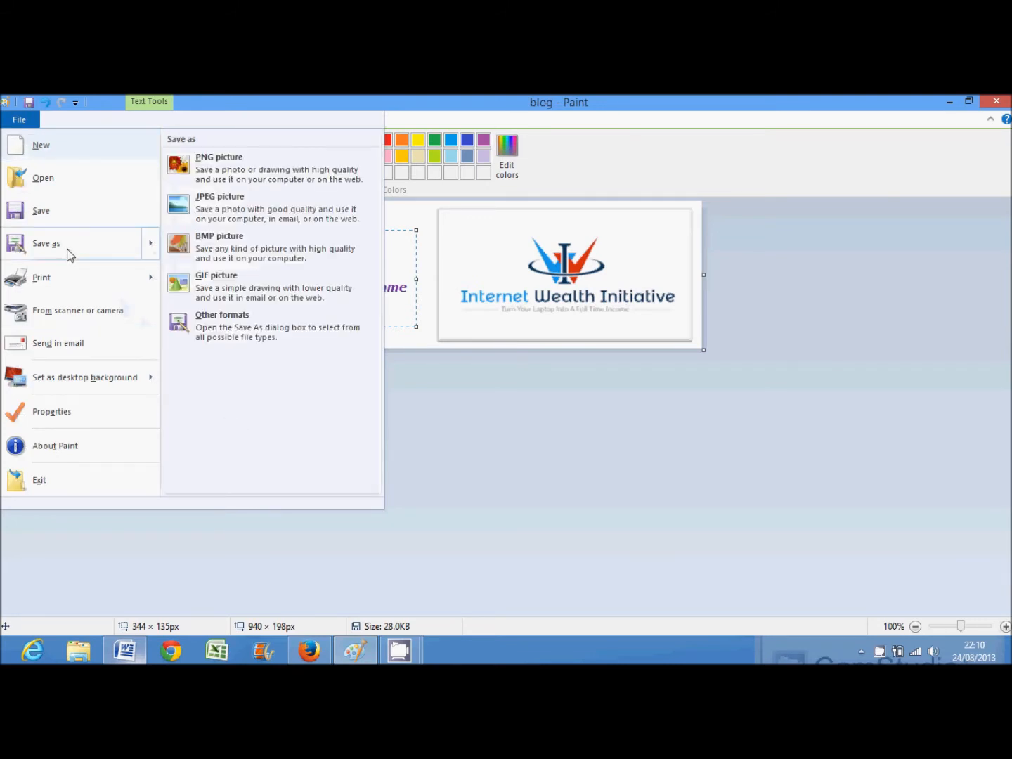
{"action": "left_click", "coordinate": [39, 244]}
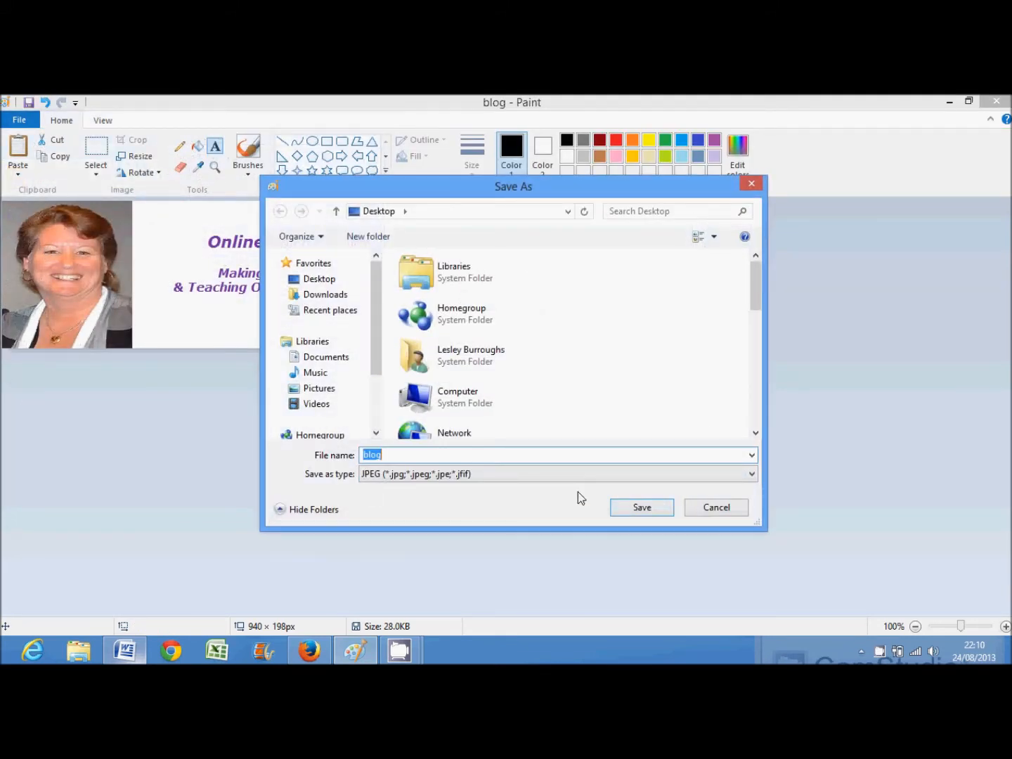
{"action": "type", "text": "i"}
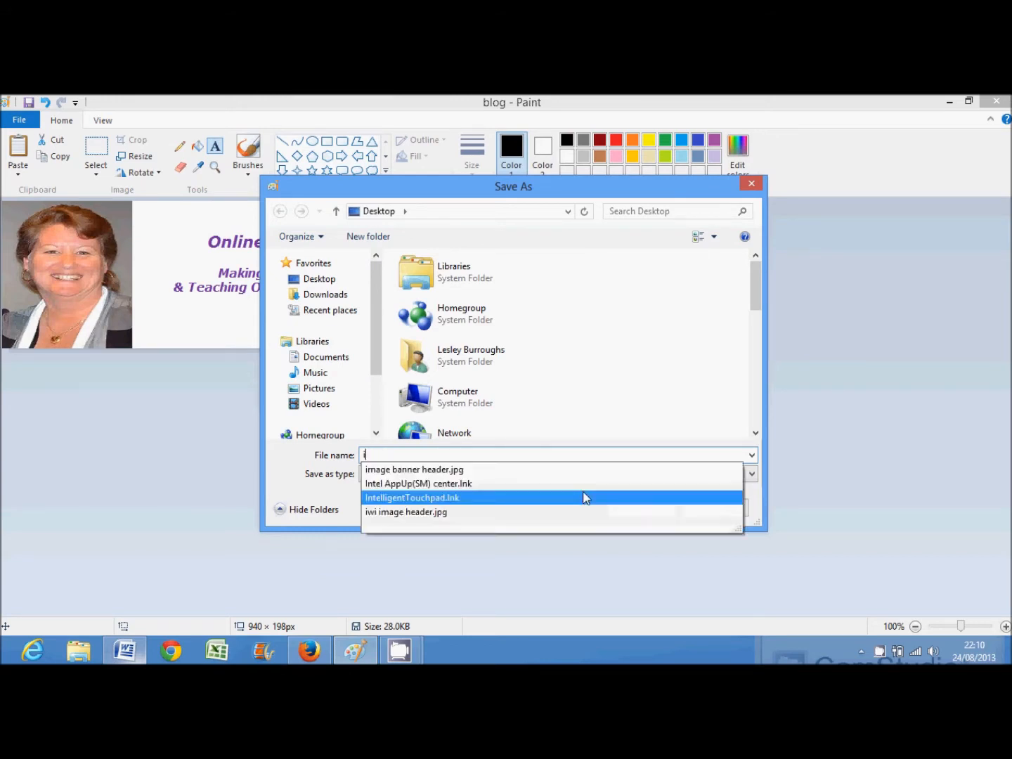
{"action": "type", "text": "wi blog header"}
{"action": "key", "text": "Return"}
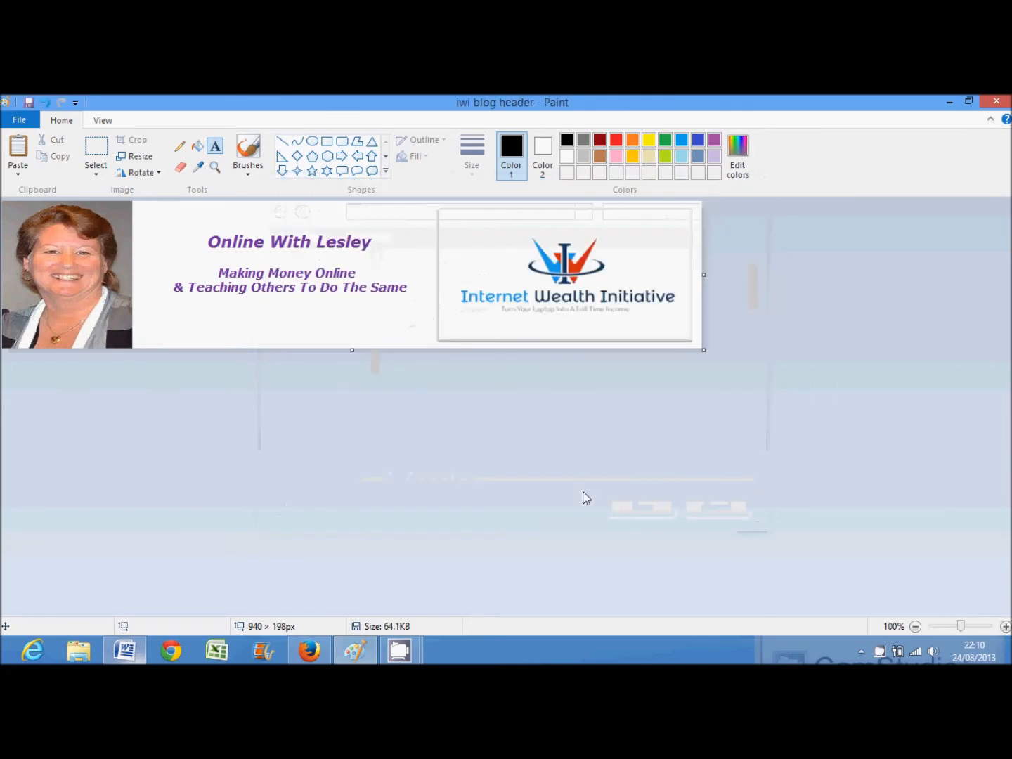
Switch to Firefox and upload "iwi blog header.jpg" from the Desktop as the blog's custom header image.
{"action": "left_click", "coordinate": [309, 650]}
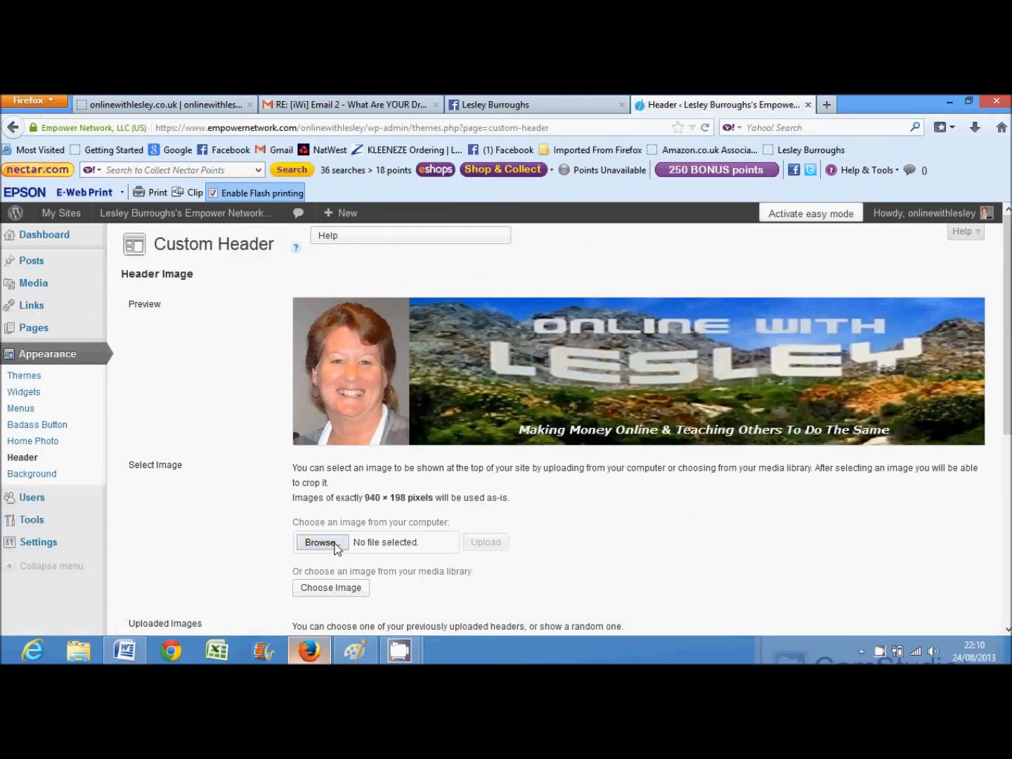
{"action": "left_click", "coordinate": [319, 543]}
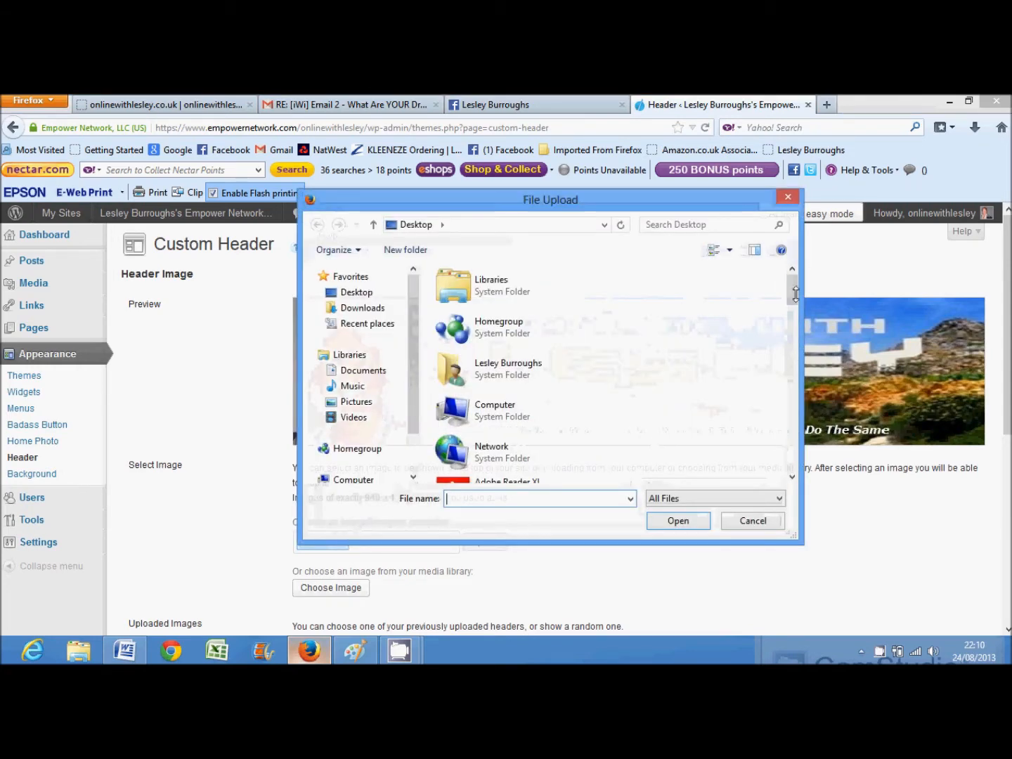
{"action": "left_click", "coordinate": [791, 399]}
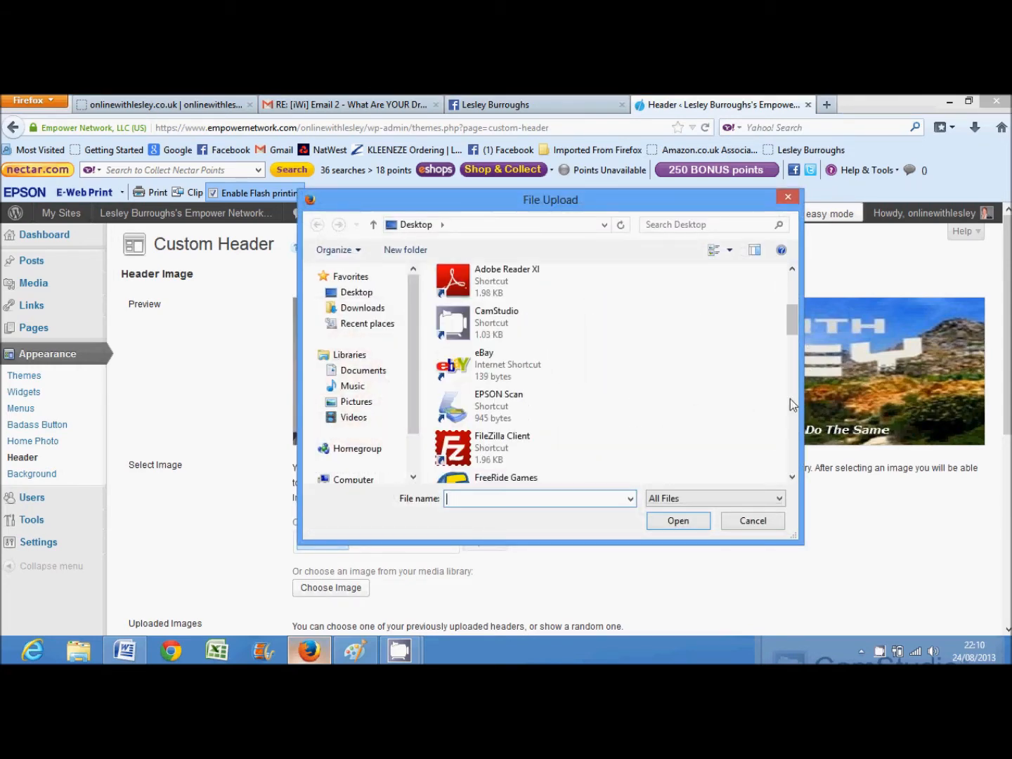
{"action": "left_click", "coordinate": [790, 399]}
{"action": "left_click", "coordinate": [790, 399]}
{"action": "left_click", "coordinate": [789, 399]}
{"action": "left_click", "coordinate": [790, 398]}
{"action": "left_click", "coordinate": [792, 458]}
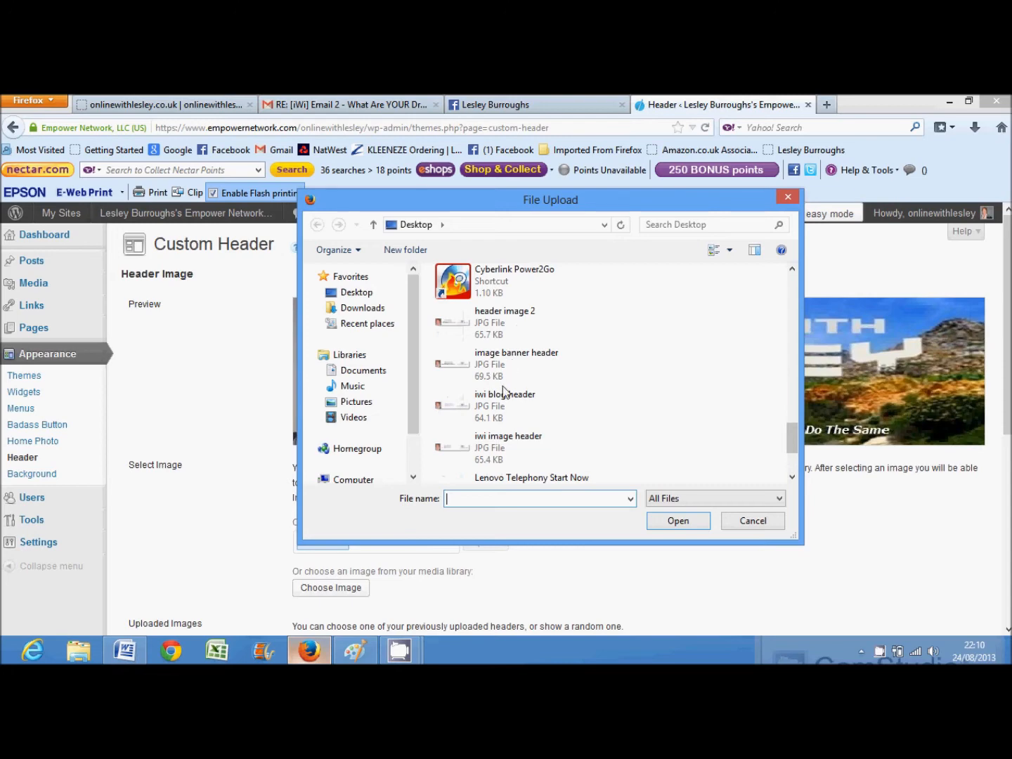
{"action": "left_click", "coordinate": [496, 358]}
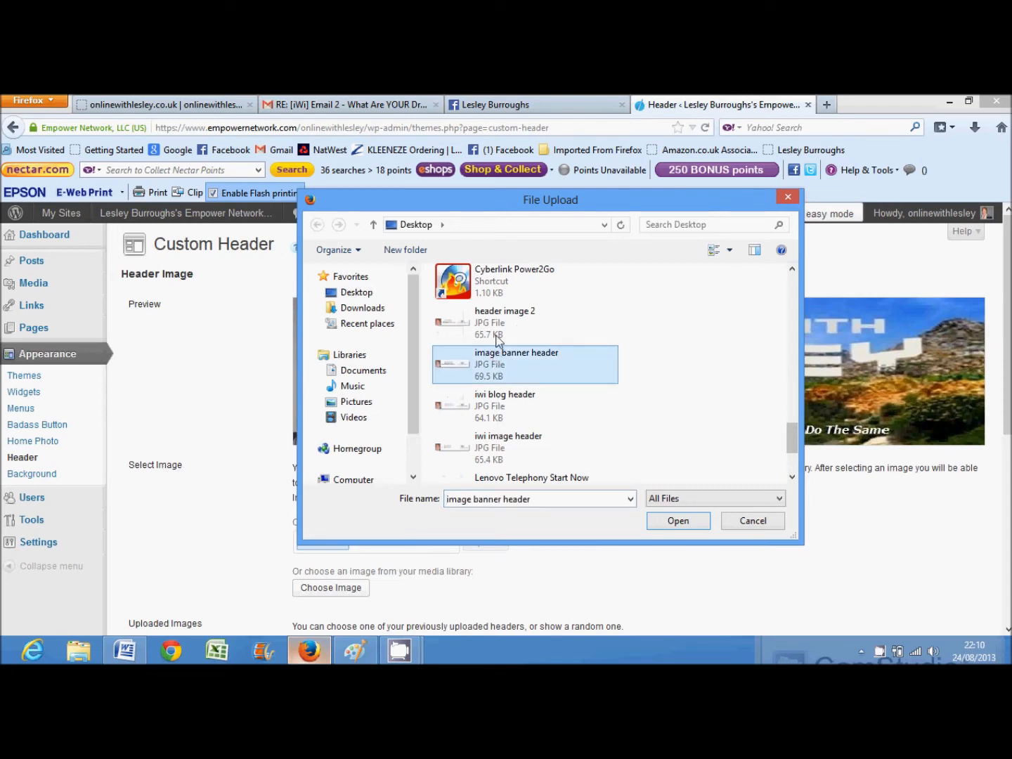
{"action": "left_click", "coordinate": [496, 418]}
{"action": "left_click", "coordinate": [674, 521]}
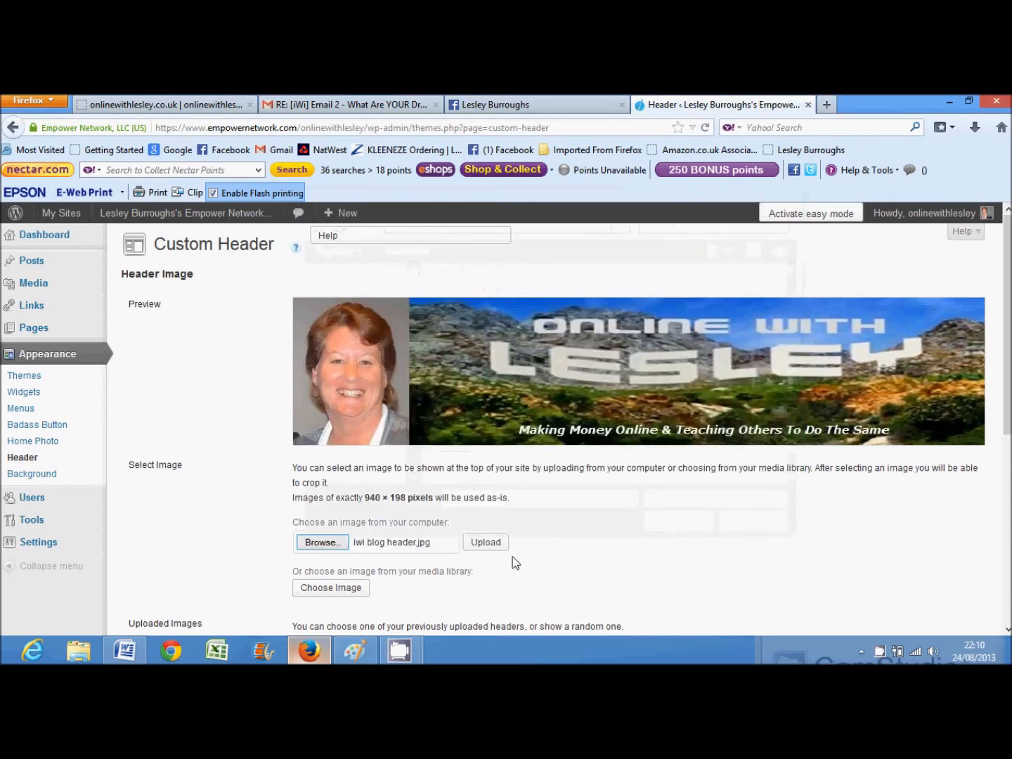
{"action": "left_click", "coordinate": [500, 542]}
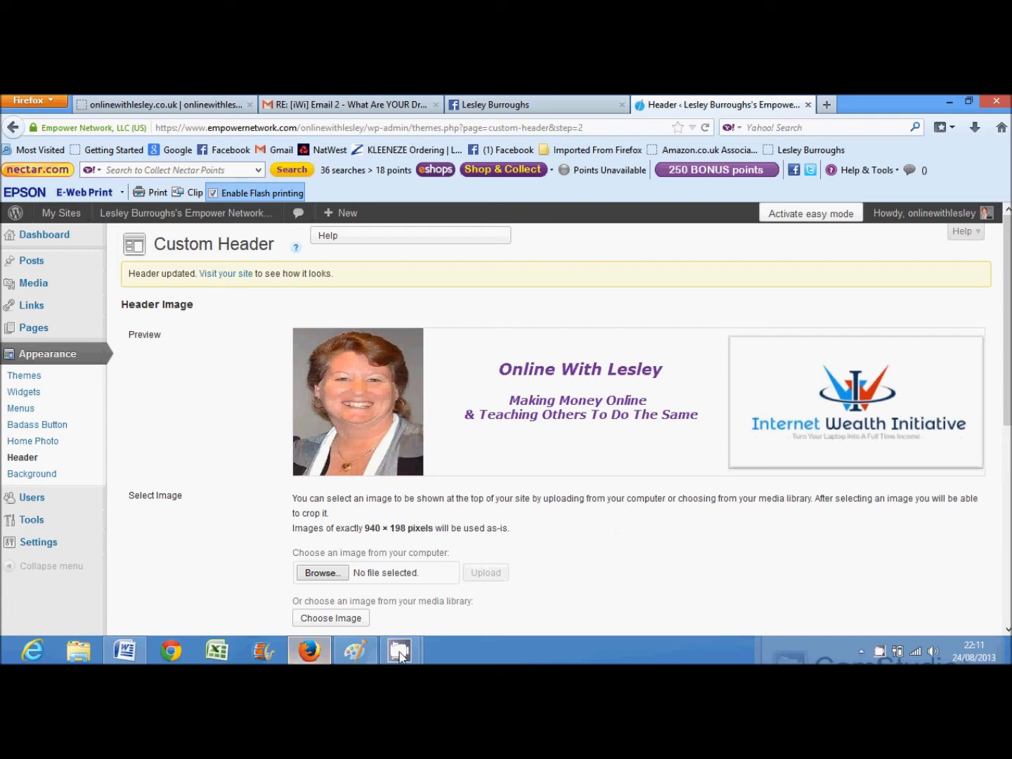
{"action": "mouse_move", "coordinate": [403, 657]}
{"action": "left_click", "coordinate": [321, 594]}
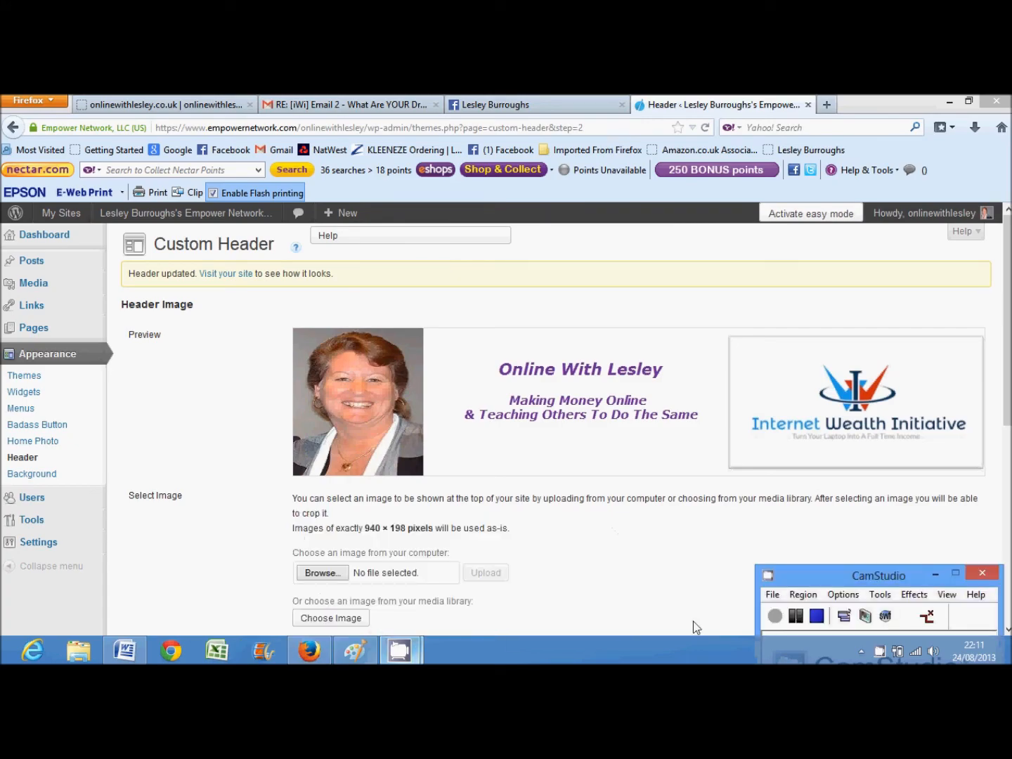